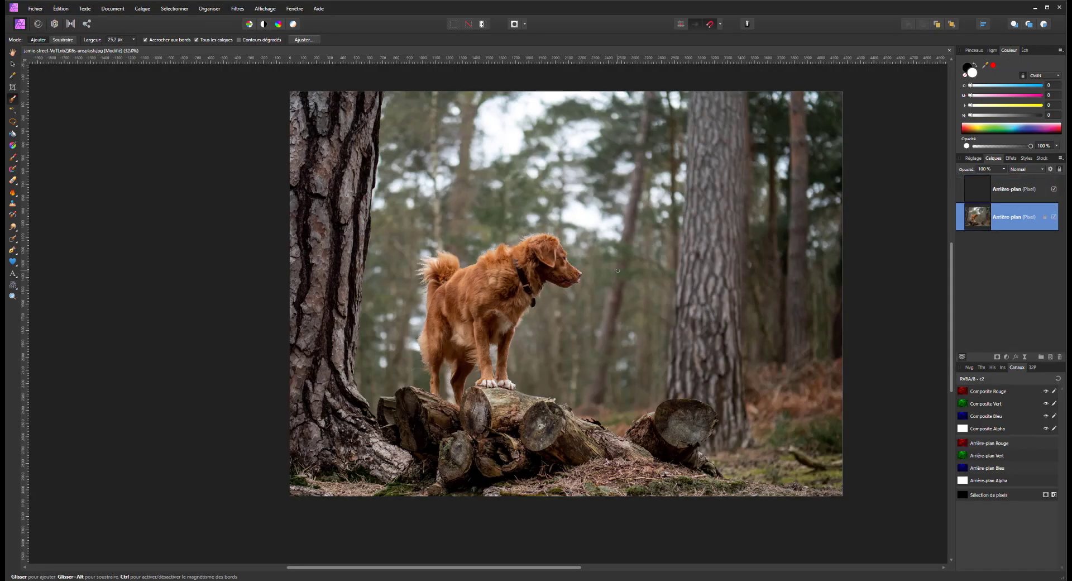
# - Add a Recolor adjustment beneath the dog layer with hue 18.6°, saturation 23%, luminosity -5% and 57% opacity
pyautogui.click(1007, 356)
pyautogui.click(911, 397)
pyautogui.moveTo(796, 506); pyautogui.dragTo(810, 507)
pyautogui.moveTo(835, 526)
pyautogui.mouseDown()
pyautogui.moveTo(852, 527)
pyautogui.moveTo(831, 527)
pyautogui.mouseUp()
pyautogui.moveTo(810, 507); pyautogui.dragTo(803, 506)
pyautogui.click(1004, 170)
pyautogui.moveTo(1003, 179); pyautogui.dragTo(984, 177)
pyautogui.moveTo(803, 506); pyautogui.dragTo(801, 507)
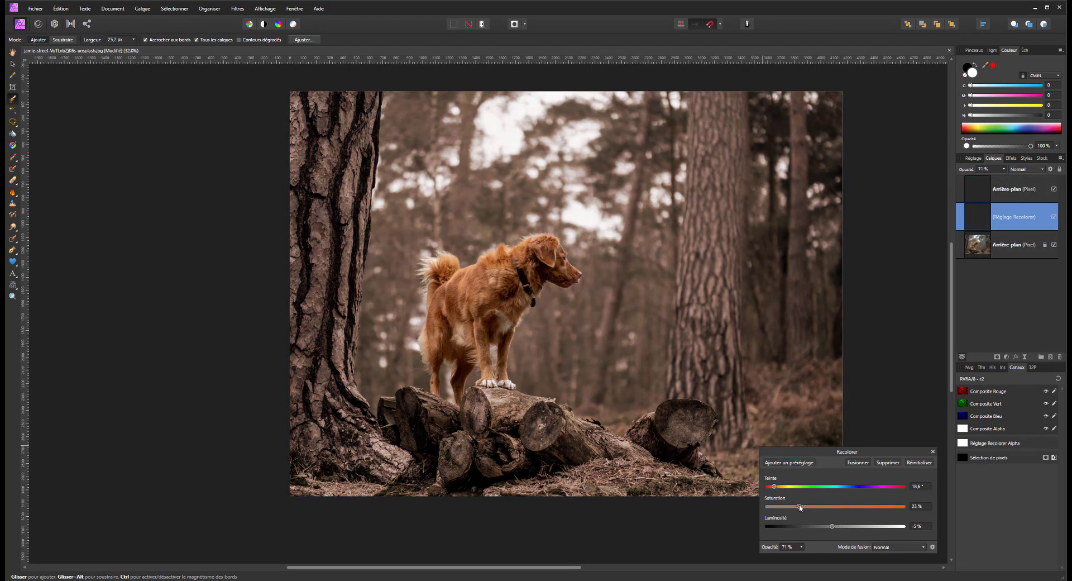
pyautogui.click(1003, 170)
pyautogui.moveTo(1003, 178); pyautogui.dragTo(994, 177)
# - Add a Levels adjustment over the Recolor layer, raising the black level slightly and lowering the white level and gamma slightly
pyautogui.click(1006, 356)
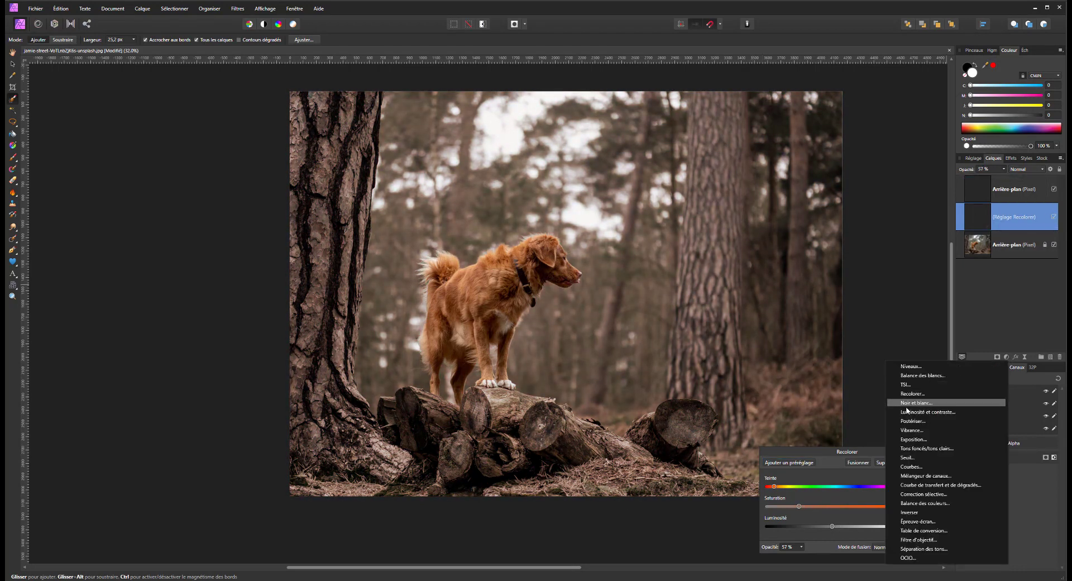
pyautogui.click(912, 367)
pyautogui.moveTo(768, 458); pyautogui.dragTo(773, 458)
pyautogui.moveTo(929, 476); pyautogui.dragTo(920, 477)
pyautogui.moveTo(849, 493); pyautogui.dragTo(844, 493)
# - Add a white fill layer under the dog and make it a radial gradient from the sky near the large trunk to the logs
pyautogui.click(1007, 356)
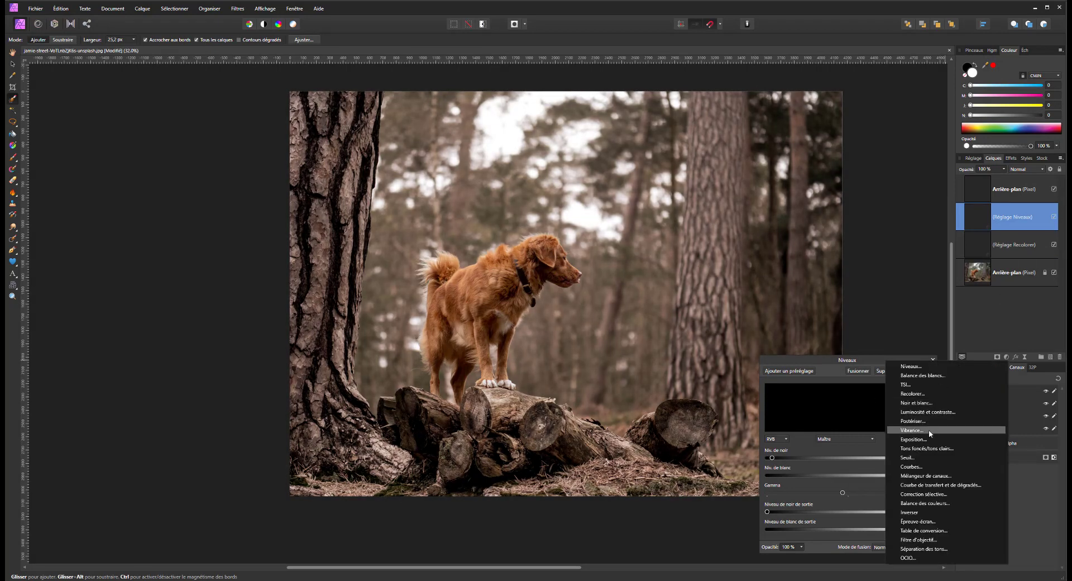
pyautogui.click(61, 8)
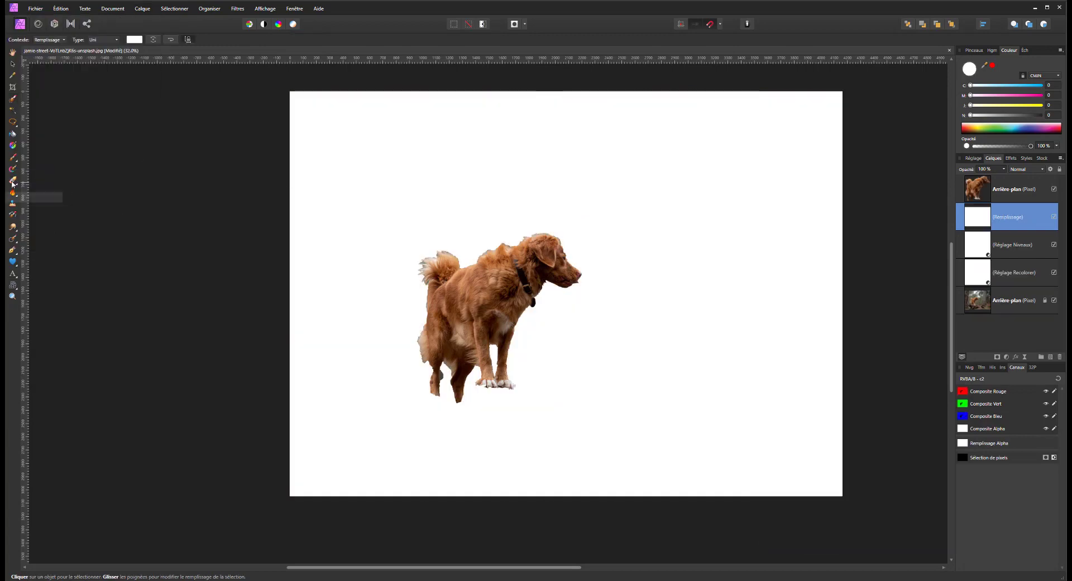
pyautogui.moveTo(465, 250); pyautogui.dragTo(770, 255)
pyautogui.click(103, 39)
pyautogui.click(97, 86)
pyautogui.moveTo(378, 182); pyautogui.dragTo(634, 365)
pyautogui.moveTo(426, 115); pyautogui.dragTo(563, 436)
# - Set the gradient fill layer's blend mode to Superposition and its opacity to 50%
pyautogui.click(1026, 169)
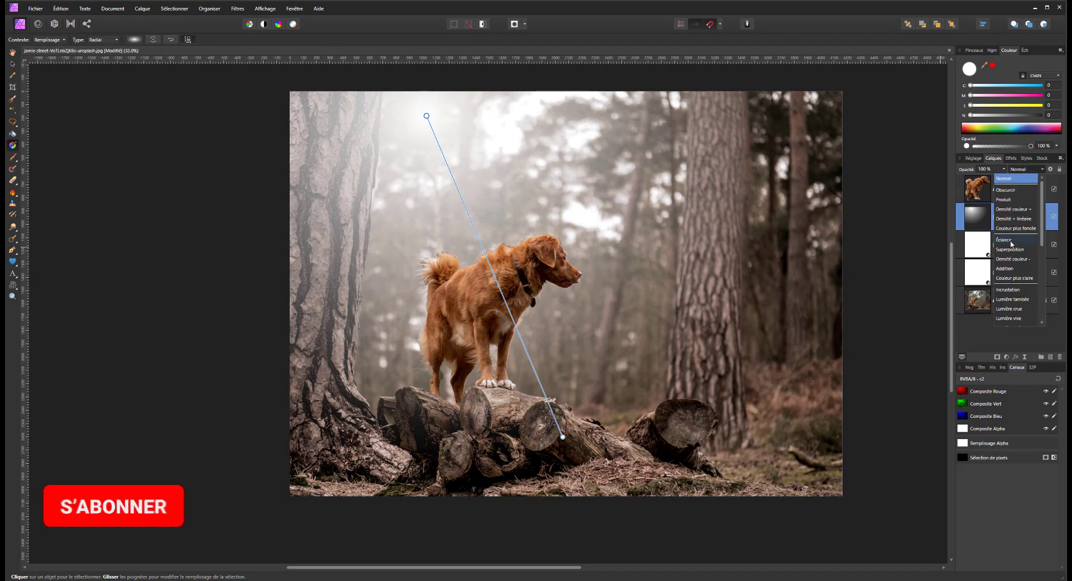
pyautogui.click(1011, 247)
pyautogui.press('5')
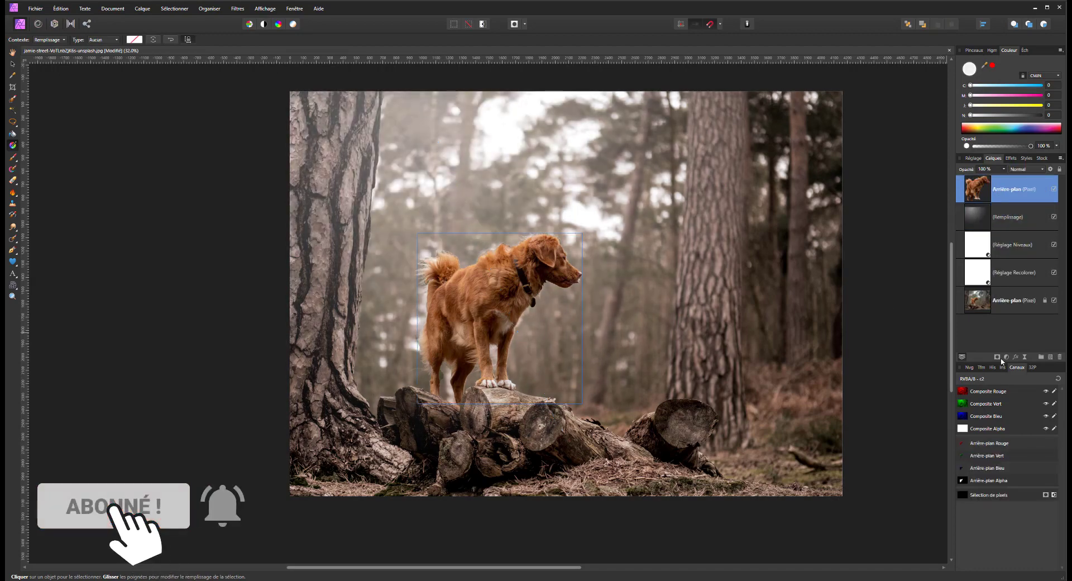
# - Mask the dog cutout layer and paint black along its back, tail, legs and chest to blend the edges into the haze
pyautogui.press('b')
pyautogui.moveTo(428, 246); pyautogui.dragTo(562, 231)
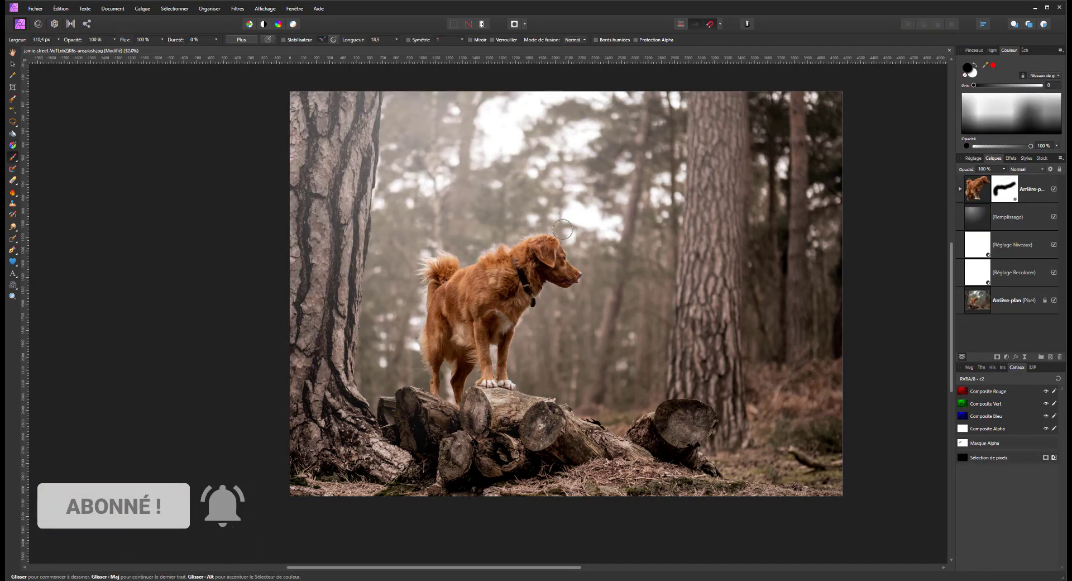
pyautogui.moveTo(419, 268); pyautogui.dragTo(420, 366)
pyautogui.scroll(3, 437, 290)
pyautogui.moveTo(445, 461)
pyautogui.mouseDown()
pyautogui.moveTo(451, 450)
pyautogui.moveTo(445, 473)
pyautogui.mouseUp()
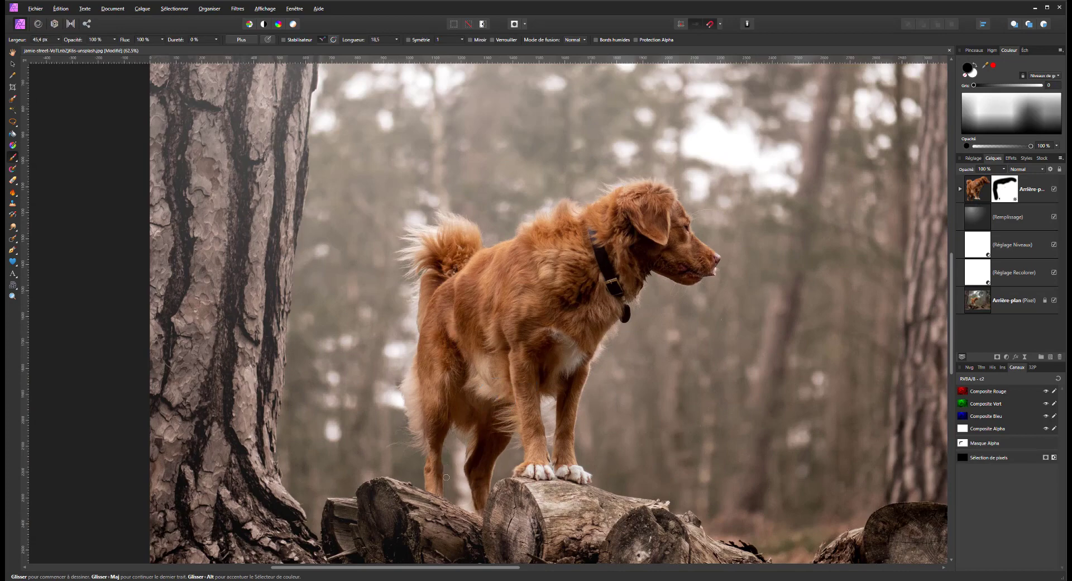
pyautogui.moveTo(649, 273); pyautogui.dragTo(644, 279)
pyautogui.moveTo(694, 334); pyautogui.dragTo(697, 334)
pyautogui.moveTo(419, 258); pyautogui.dragTo(418, 278)
pyautogui.scroll(-4, 483, 310)
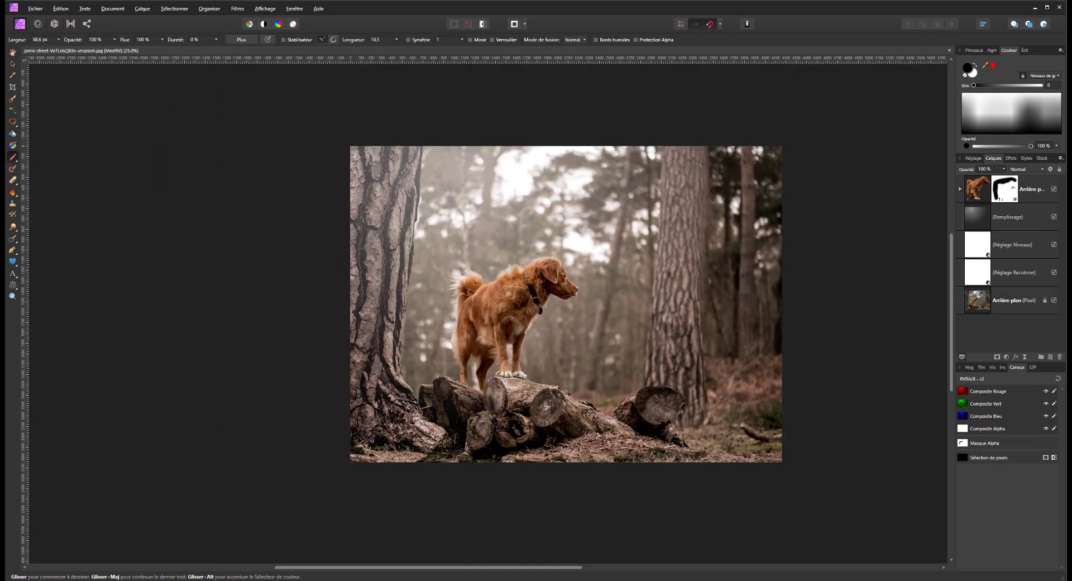
# - Duplicate the background layer and add an elliptical Depth of Field blur with preserved alpha, radius about 31 px and vibrance 39%
pyautogui.click(1019, 306)
pyautogui.hotkey('ctrl', 'j')
pyautogui.click(1024, 357)
pyautogui.click(973, 102)
pyautogui.moveTo(566, 305); pyautogui.dragTo(525, 273)
pyautogui.click(801, 468)
pyautogui.moveTo(804, 501); pyautogui.dragTo(841, 516)
# - Reshape the blur's focus ellipses and center them on the dog's paws and the log pile
pyautogui.moveTo(525, 431); pyautogui.dragTo(525, 384)
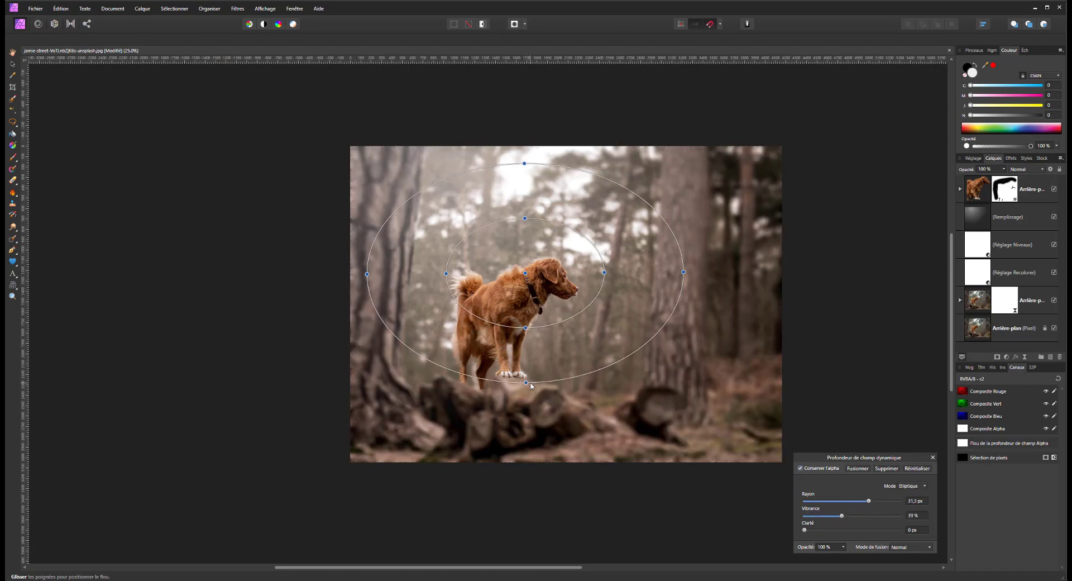
pyautogui.moveTo(684, 273); pyautogui.dragTo(640, 272)
pyautogui.moveTo(525, 273); pyautogui.dragTo(505, 372)
pyautogui.moveTo(507, 481); pyautogui.dragTo(515, 510)
pyautogui.moveTo(869, 501)
pyautogui.mouseDown()
pyautogui.moveTo(881, 502)
pyautogui.moveTo(870, 502)
pyautogui.mouseUp()
pyautogui.click(932, 457)
# - Paint black on the nested Depth of Field filter's mask to sharpen the large foreground trunk and the ground
pyautogui.click(960, 300)
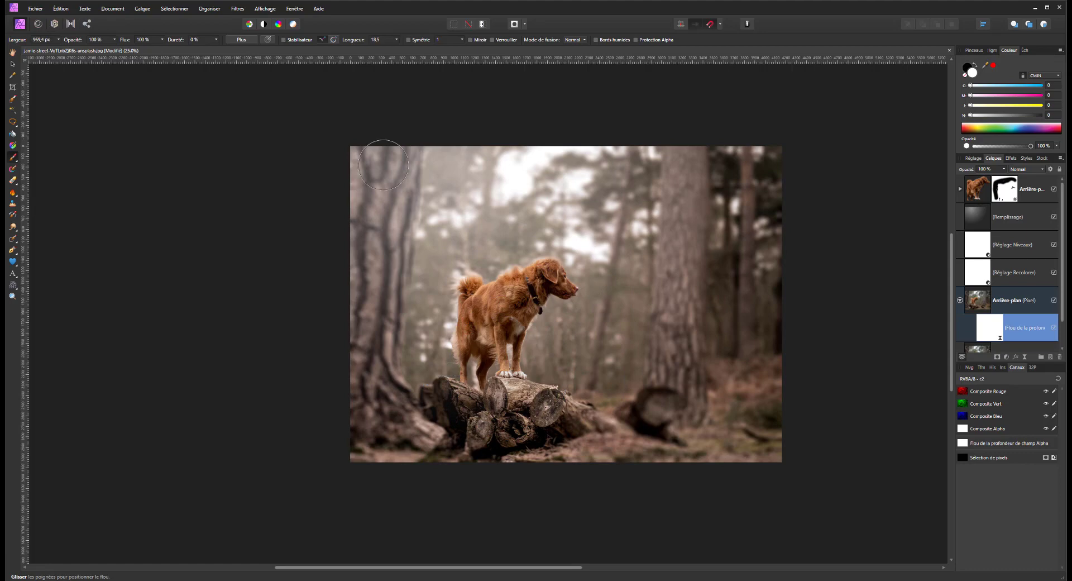
pyautogui.press('alt')
pyautogui.moveTo(328, 201)
pyautogui.mouseDown()
pyautogui.moveTo(401, 185)
pyautogui.moveTo(359, 285)
pyautogui.moveTo(371, 305)
pyautogui.moveTo(601, 448)
pyautogui.mouseUp()
pyautogui.click(967, 67)
# - Reduce the Depth of Field blur radius to about 16 px and extend the mask painting across the logs and forest floor
pyautogui.doubleClick(988, 332)
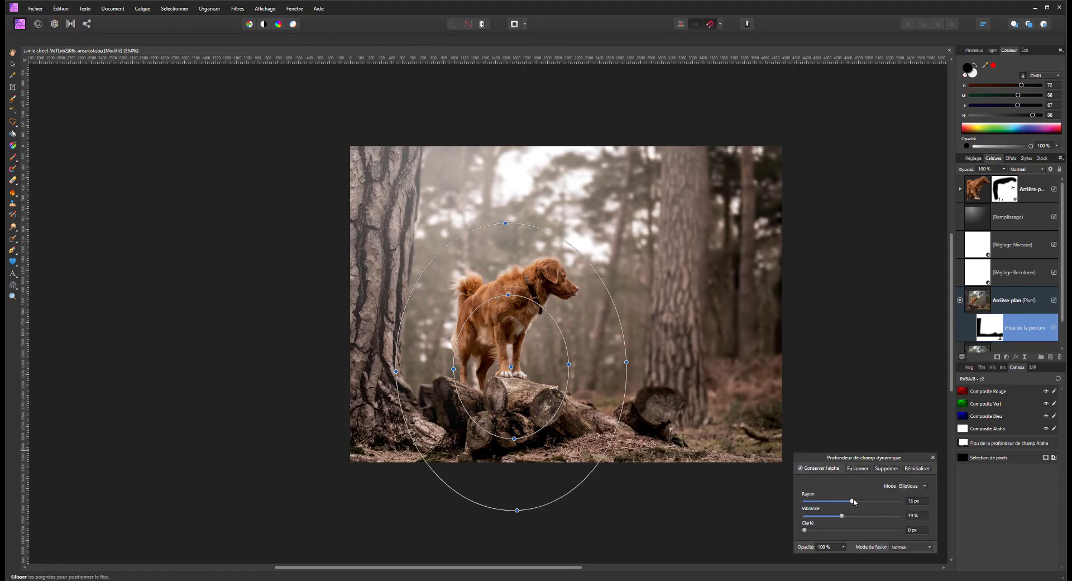
pyautogui.press('Escape')
pyautogui.moveTo(477, 419)
pyautogui.mouseDown()
pyautogui.moveTo(465, 412)
pyautogui.moveTo(727, 473)
pyautogui.mouseUp()
# - Add a mask to the gradient fill layer and paint the haze away from the large foreground trunk
pyautogui.click(1008, 216)
pyautogui.click(997, 357)
pyautogui.click(518, 242)
pyautogui.moveTo(375, 143)
pyautogui.mouseDown()
pyautogui.moveTo(398, 115)
pyautogui.moveTo(403, 357)
pyautogui.mouseUp()
# - Group all layers above the original background, and toggle the group's visibility to compare before and after
pyautogui.hotkey('ctrl', '-')
pyautogui.click(1032, 189)
pyautogui.keyDown('shift'); pyautogui.click(975, 292); pyautogui.keyUp('shift')
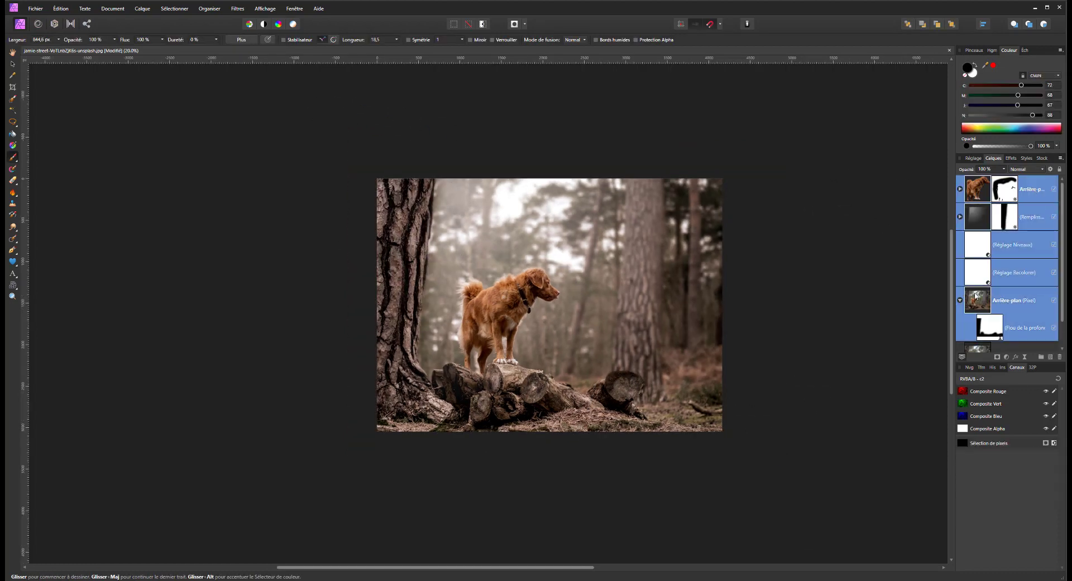
pyautogui.hotkey('ctrl', 'g')
pyautogui.click(1054, 182)
pyautogui.click(1054, 182)
# - Add a Selective Color adjustment for the neutrals with cyan -5%, magenta 3%, yellow 7% and black 3%
pyautogui.click(1006, 357)
pyautogui.click(922, 484)
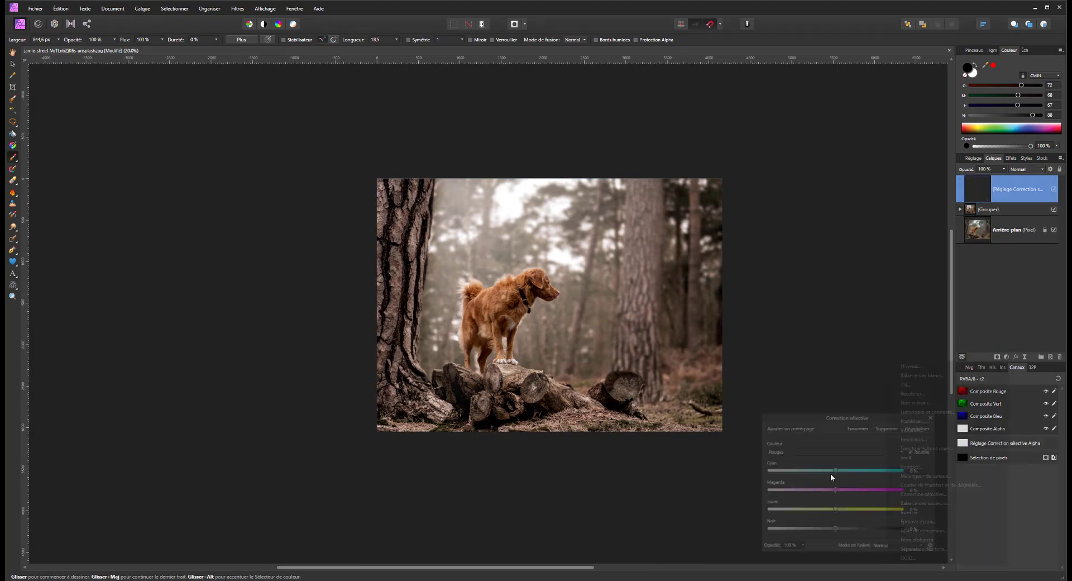
pyautogui.click(835, 450)
pyautogui.click(835, 524)
pyautogui.moveTo(835, 529); pyautogui.dragTo(837, 530)
pyautogui.moveTo(835, 470); pyautogui.dragTo(838, 490)
pyautogui.moveTo(836, 510); pyautogui.dragTo(842, 510)
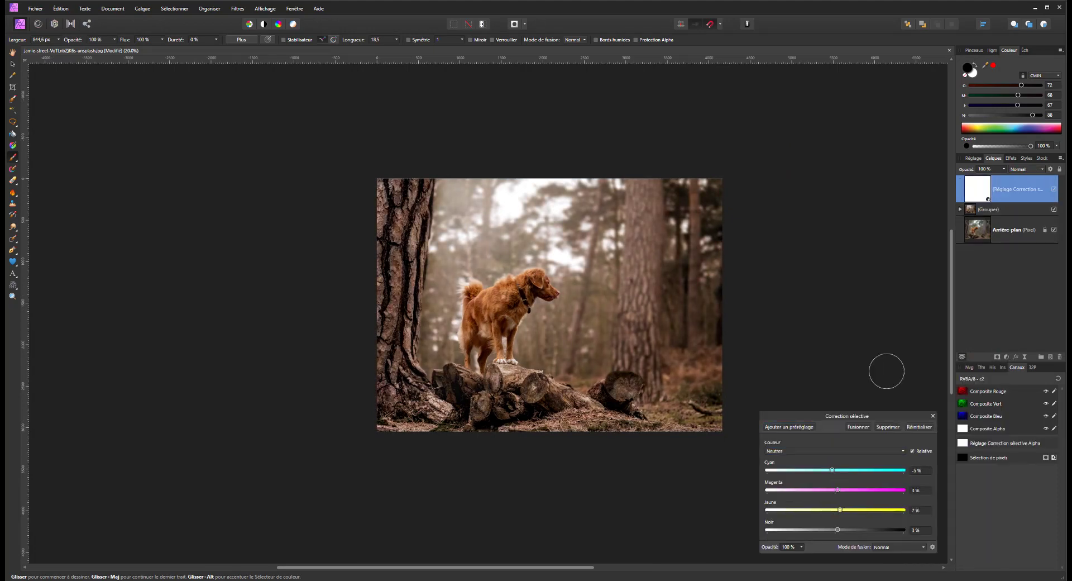
pyautogui.moveTo(832, 470); pyautogui.dragTo(832, 470)
pyautogui.moveTo(842, 510)
pyautogui.mouseDown()
pyautogui.moveTo(791, 510)
pyautogui.moveTo(840, 510)
pyautogui.mouseUp()
# - Add a top Levels adjustment with black level 2%, white level 94% and gamma 0.944
pyautogui.click(1006, 357)
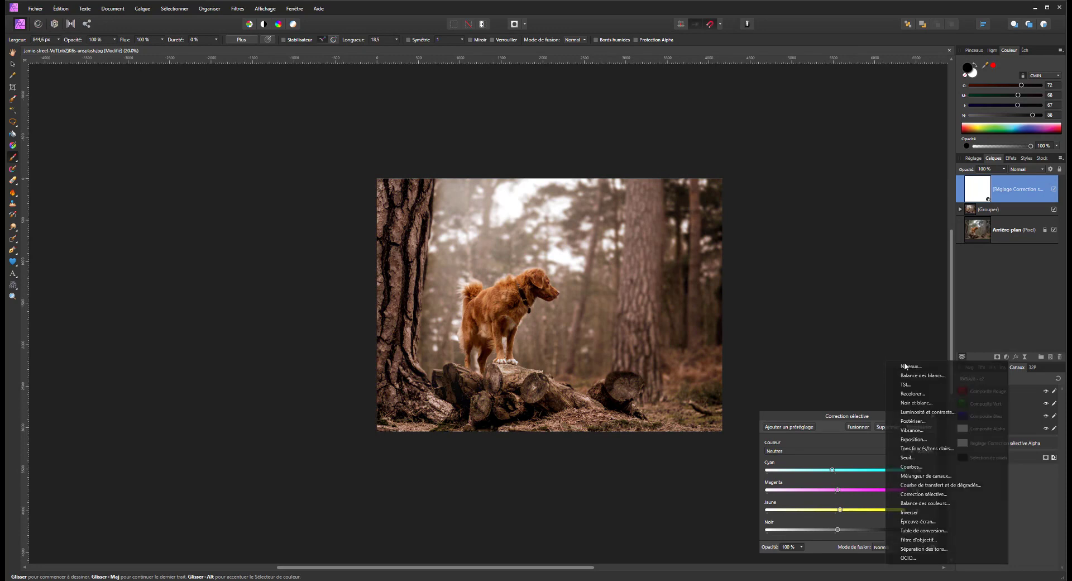
pyautogui.click(904, 363)
pyautogui.press('v')
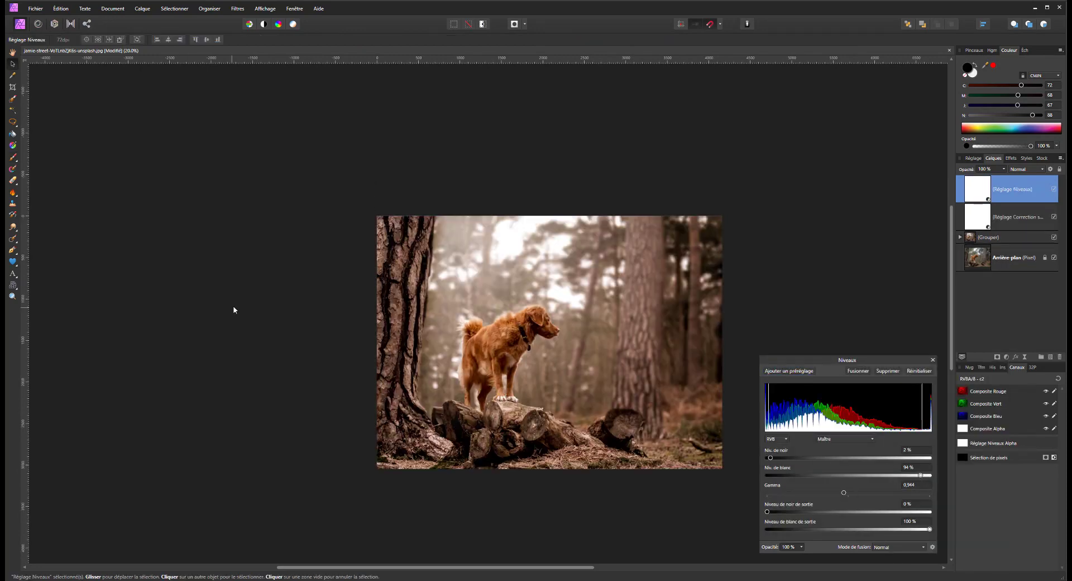
pyautogui.hotkey('ctrl', '+')
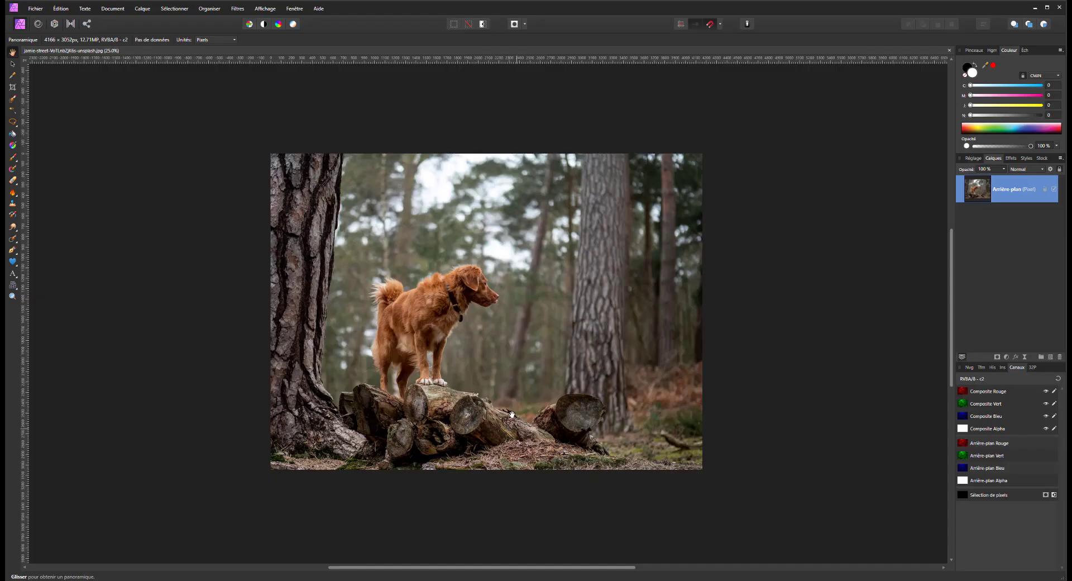
# - Select the whole dog, including its head, tail, legs and paws, with the edge-snapping Selection Brush
pyautogui.scroll(1, 433, 373)
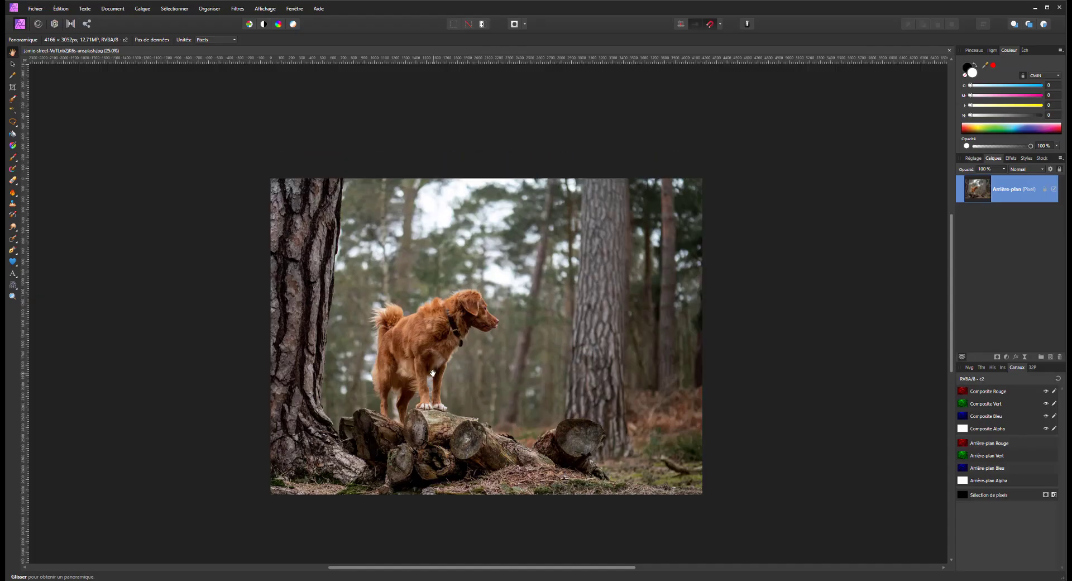
pyautogui.scroll(-1, 432, 373)
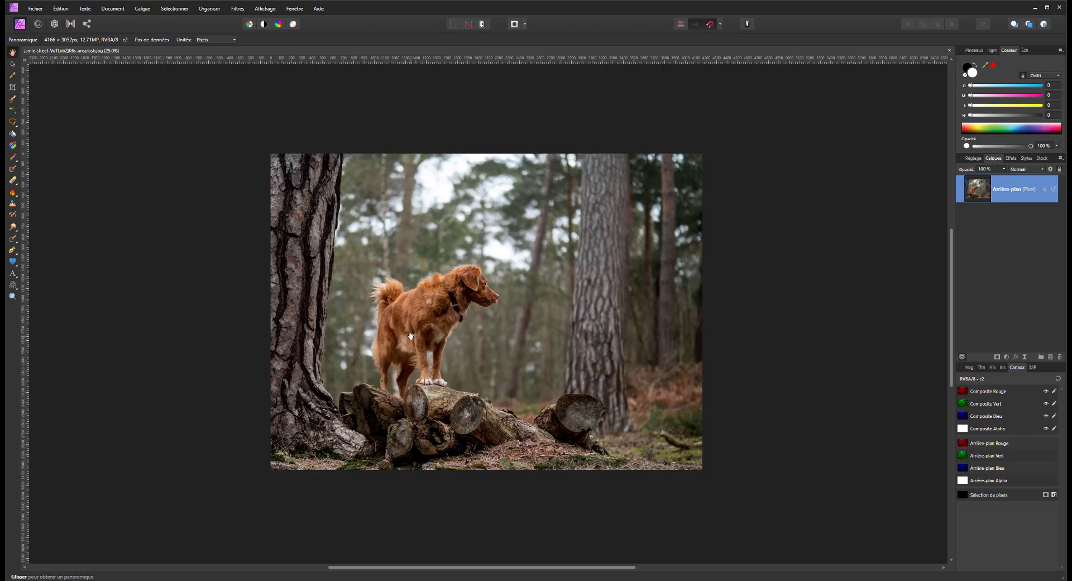
pyautogui.scroll(2, 411, 336)
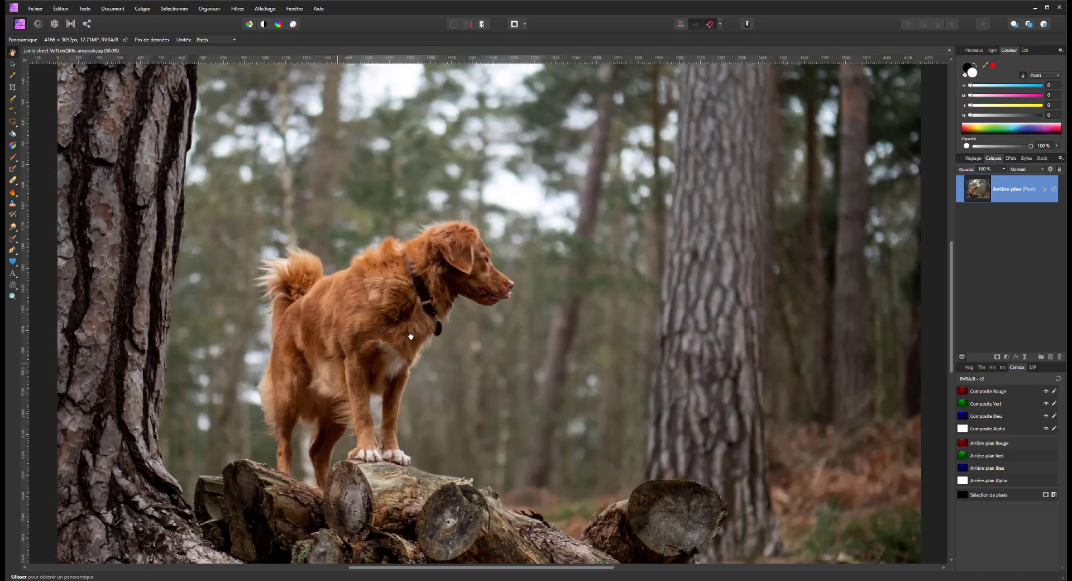
pyautogui.moveTo(411, 337); pyautogui.dragTo(557, 311)
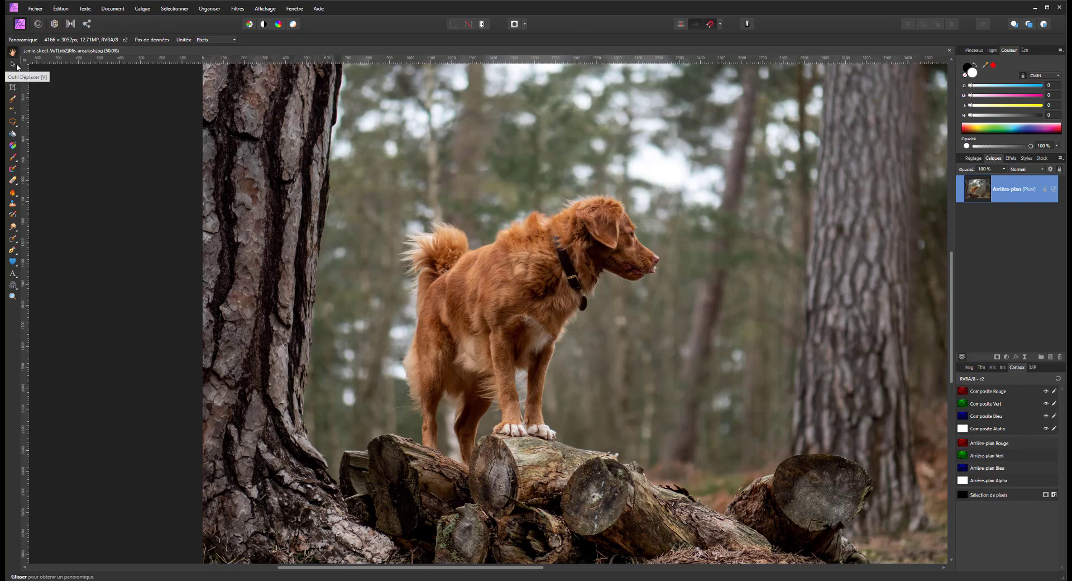
pyautogui.click(14, 124)
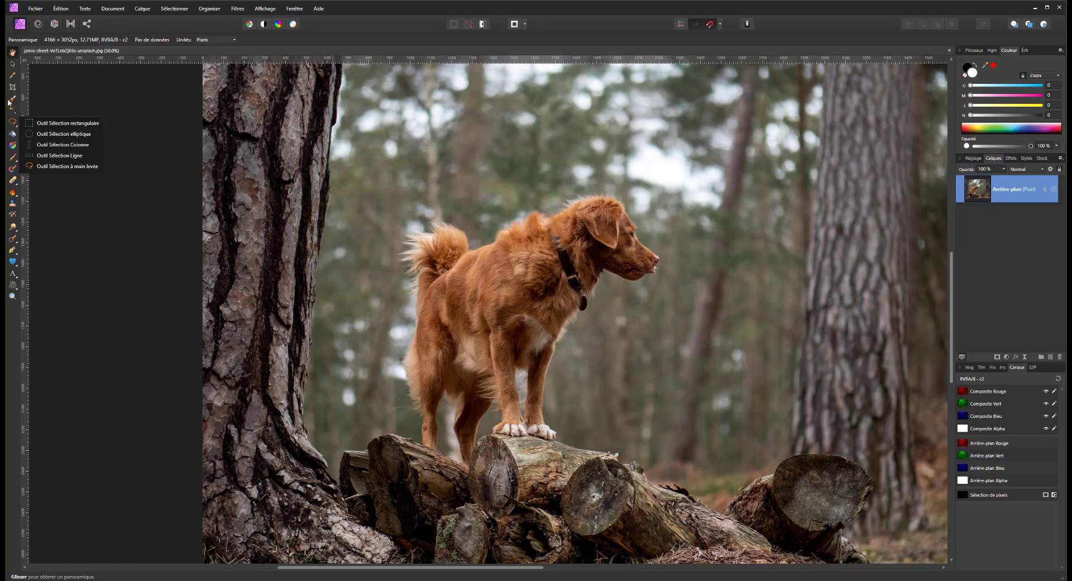
pyautogui.click(11, 101)
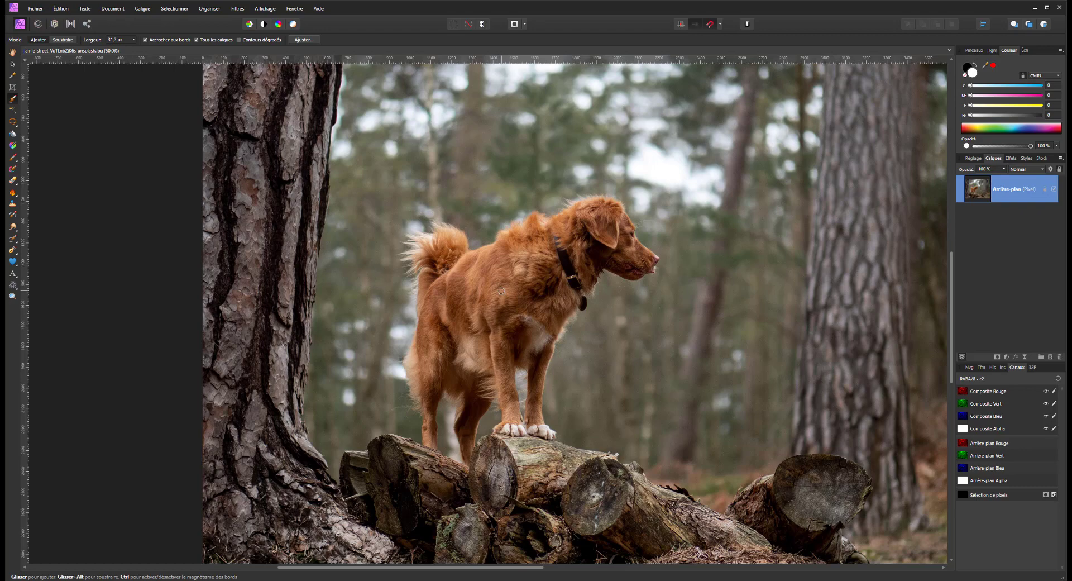
pyautogui.moveTo(494, 287); pyautogui.dragTo(472, 318)
pyautogui.moveTo(575, 241); pyautogui.dragTo(610, 206)
pyautogui.moveTo(499, 352)
pyautogui.mouseDown()
pyautogui.moveTo(534, 352)
pyautogui.moveTo(520, 350)
pyautogui.mouseUp()
pyautogui.moveTo(420, 350); pyautogui.dragTo(418, 373)
pyautogui.moveTo(433, 434)
pyautogui.mouseDown()
pyautogui.moveTo(428, 449)
pyautogui.moveTo(441, 452)
pyautogui.moveTo(425, 444)
pyautogui.moveTo(444, 434)
pyautogui.moveTo(451, 402)
pyautogui.mouseUp()
pyautogui.moveTo(418, 445); pyautogui.dragTo(438, 453)
pyautogui.moveTo(478, 392); pyautogui.dragTo(468, 451)
# - Copy the selected dog to its own layer, check the cutout with the background briefly hidden, and deselect
pyautogui.scroll(-2, 449, 393)
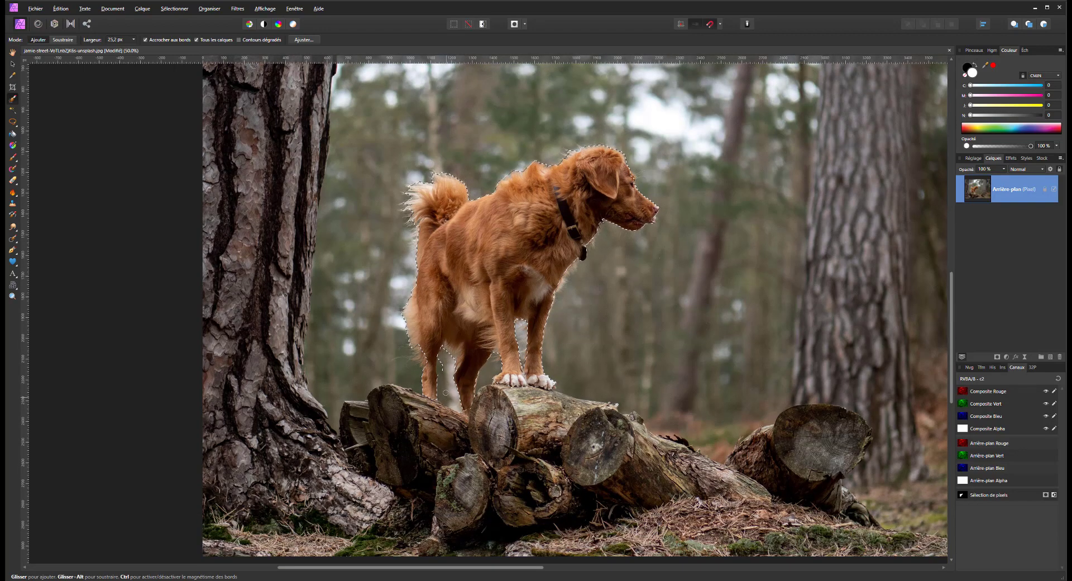
pyautogui.scroll(-2, 445, 390)
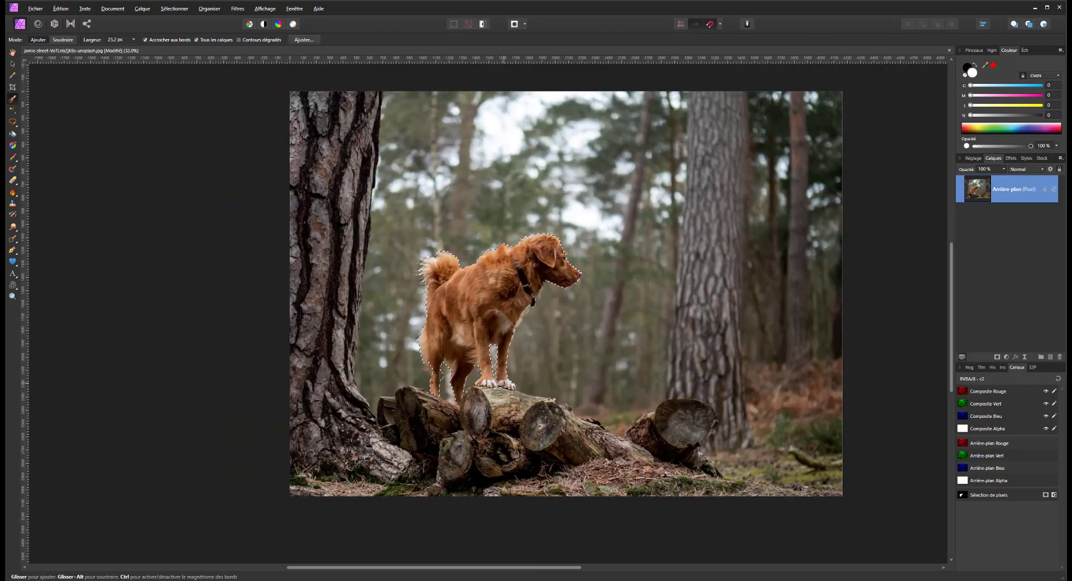
pyautogui.hotkey('ctrl', 'j')
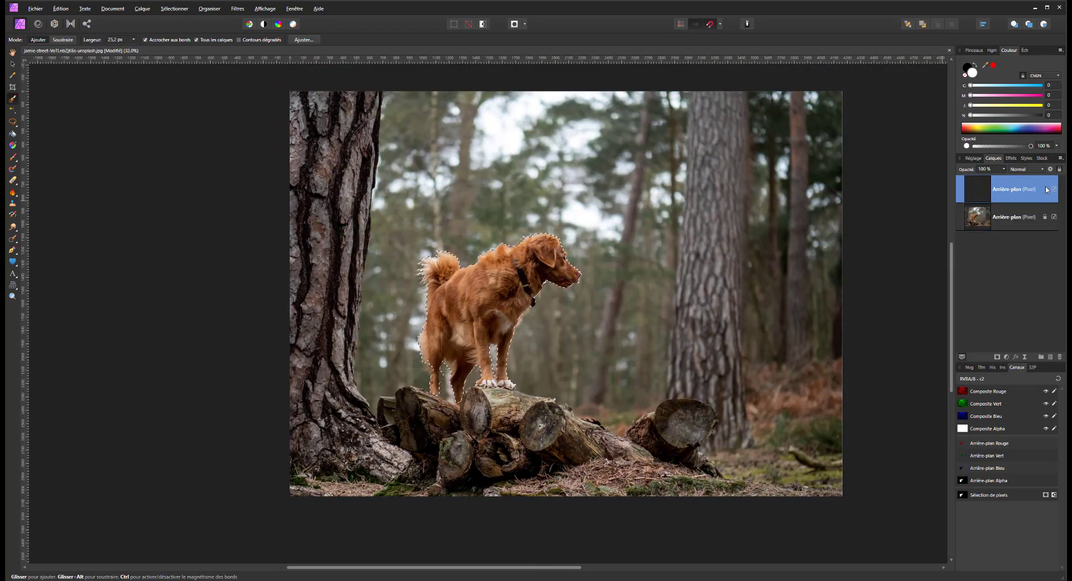
pyautogui.click(1053, 217)
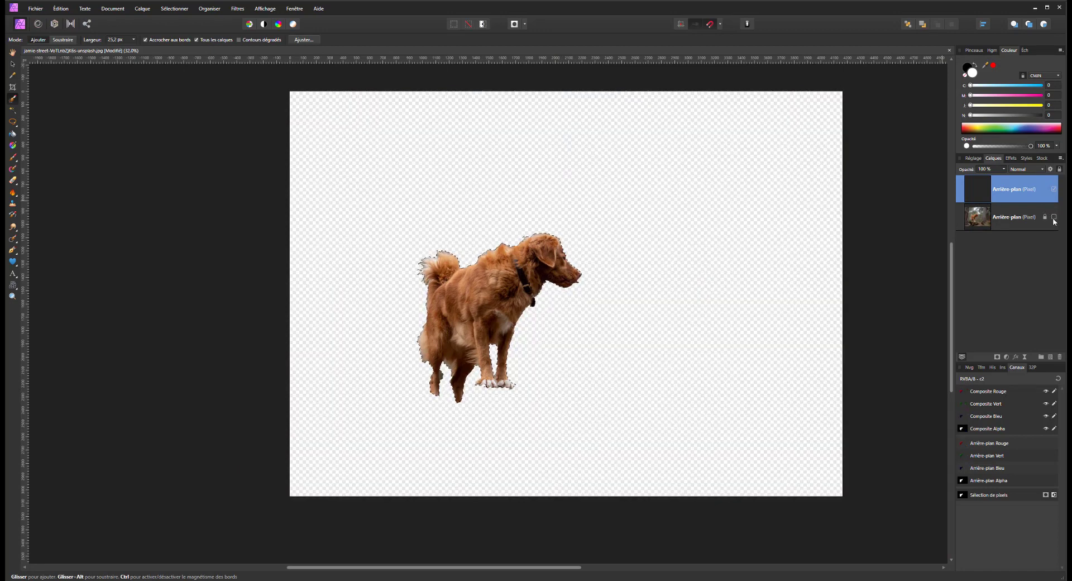
pyautogui.click(1054, 217)
pyautogui.hotkey('ctrl', 'd')
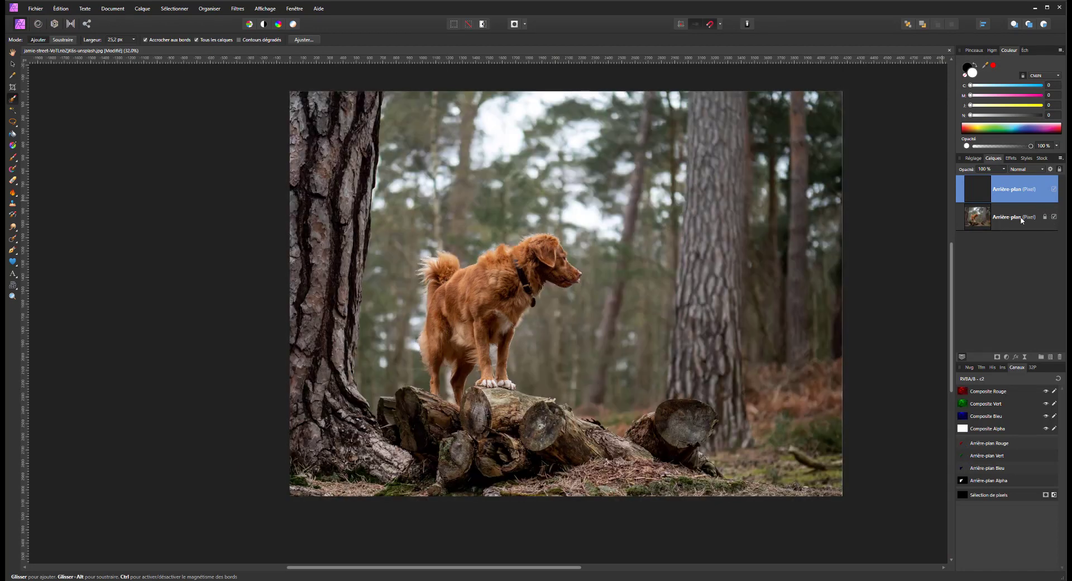
# - Add a Recolor adjustment directly above the background layer with hue 18.6°, saturation 26% and luminosity -5%
pyautogui.click(1024, 220)
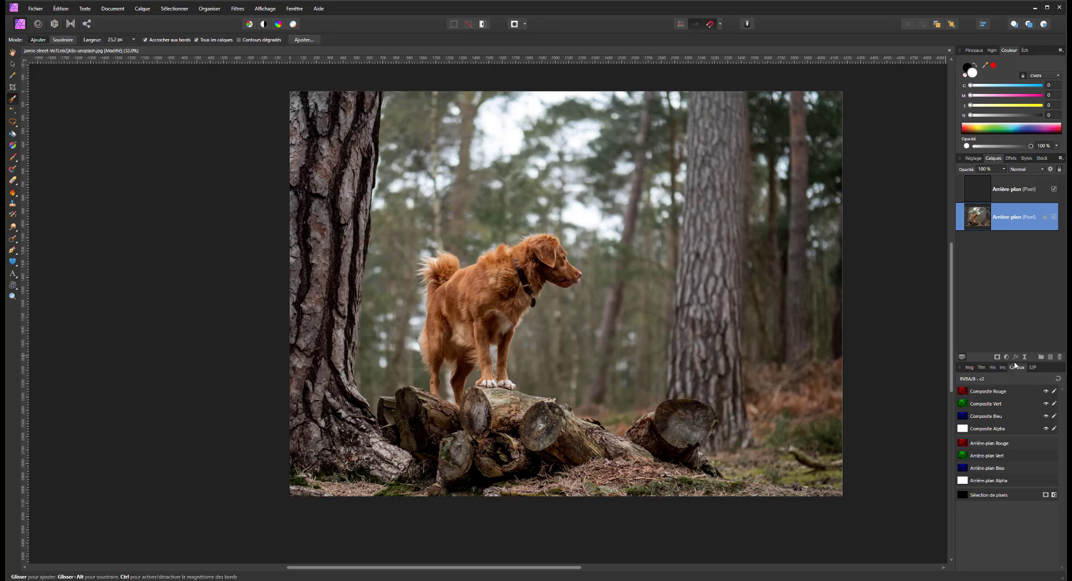
pyautogui.click(1006, 358)
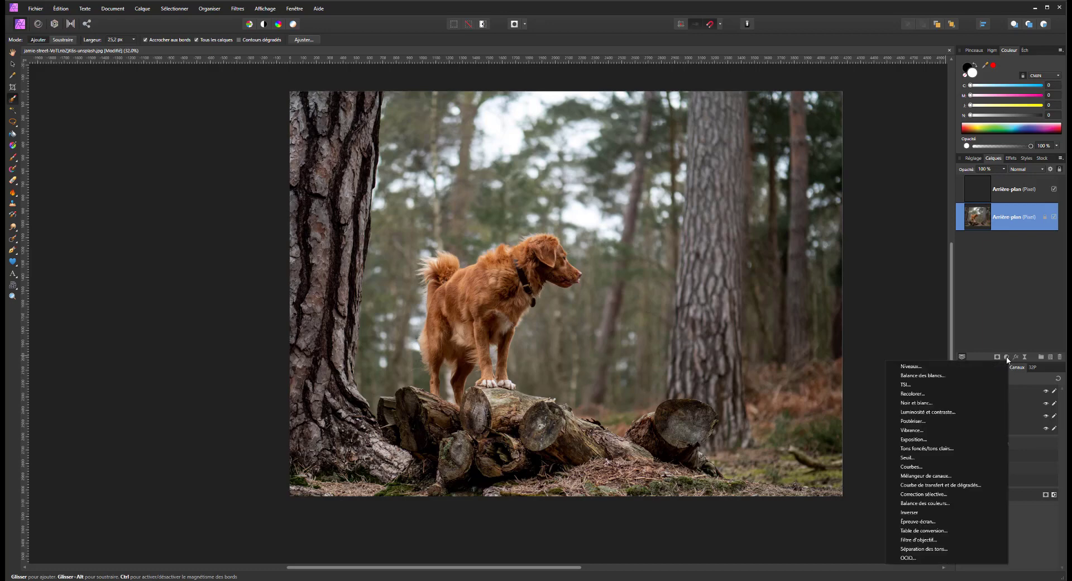
pyautogui.click(909, 395)
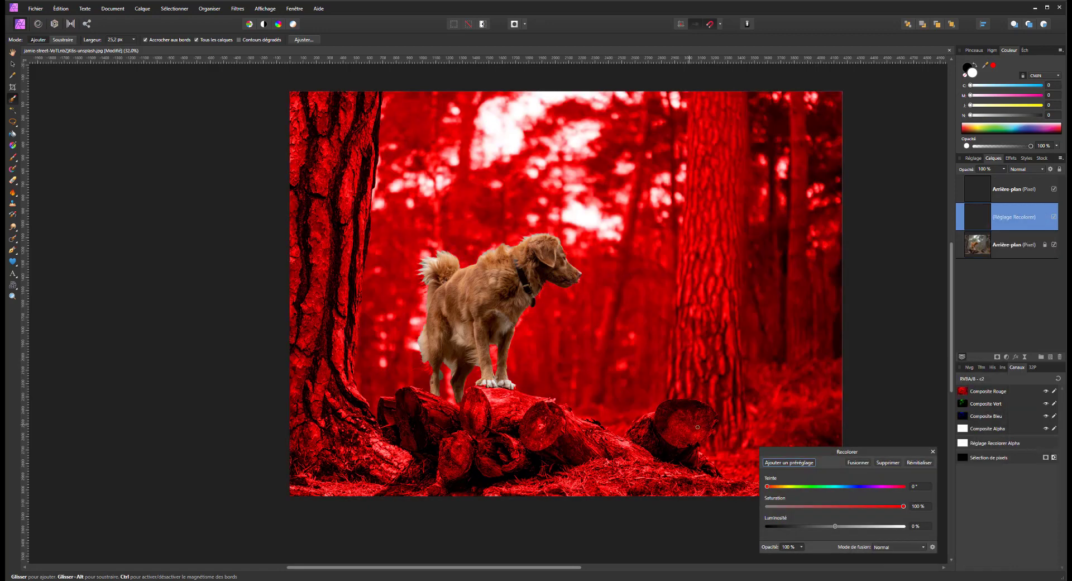
pyautogui.moveTo(803, 508); pyautogui.dragTo(775, 489)
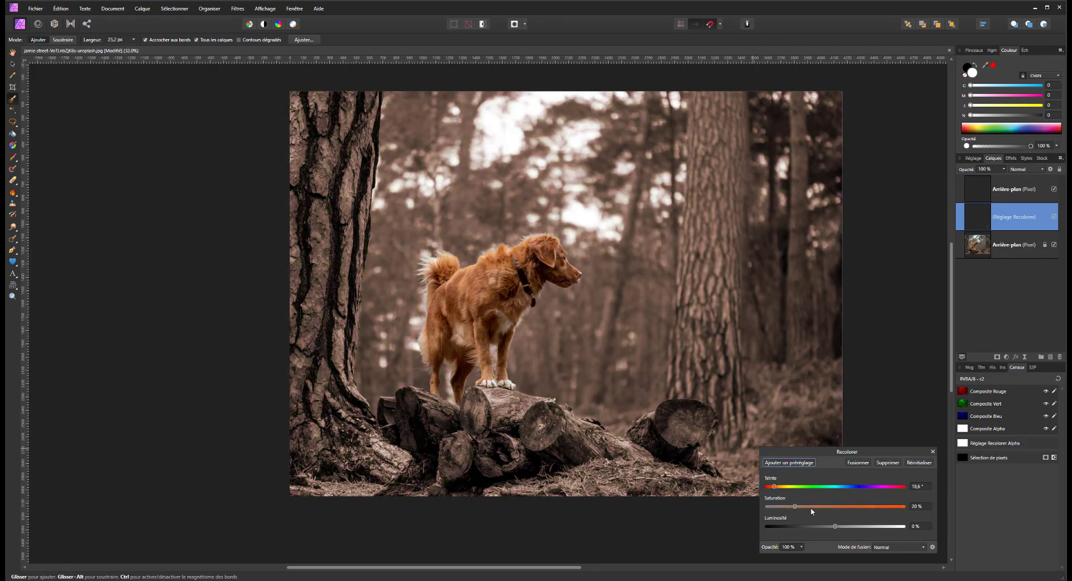
pyautogui.moveTo(851, 527); pyautogui.dragTo(804, 508)
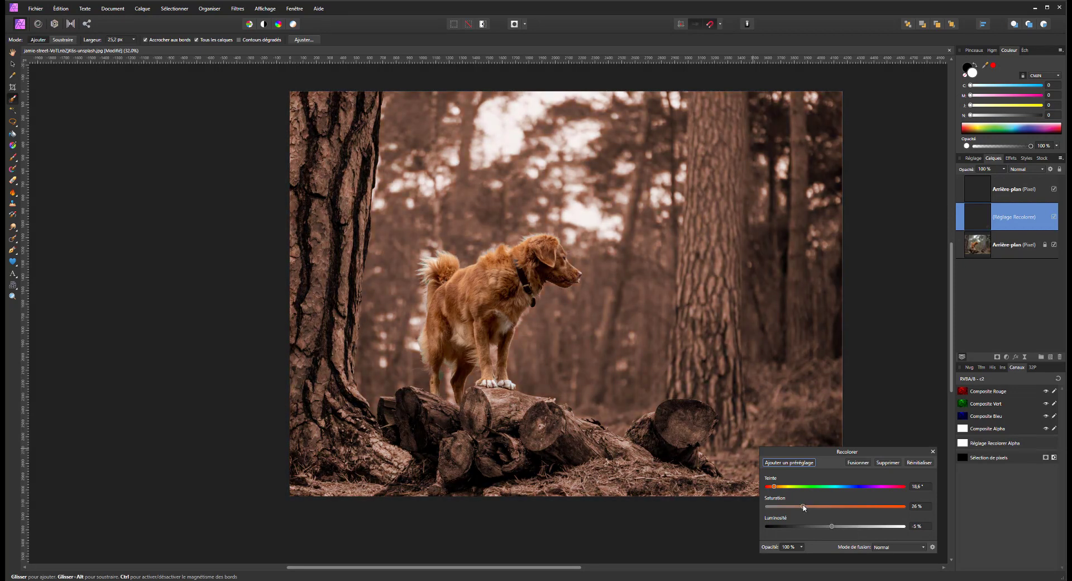
# - Lower the Recolor adjustment's opacity to 71%
pyautogui.click(1030, 169)
pyautogui.click(1005, 170)
pyautogui.click(1004, 169)
pyautogui.moveTo(1004, 177)
pyautogui.mouseDown()
pyautogui.moveTo(965, 177)
pyautogui.moveTo(989, 178)
pyautogui.mouseUp()
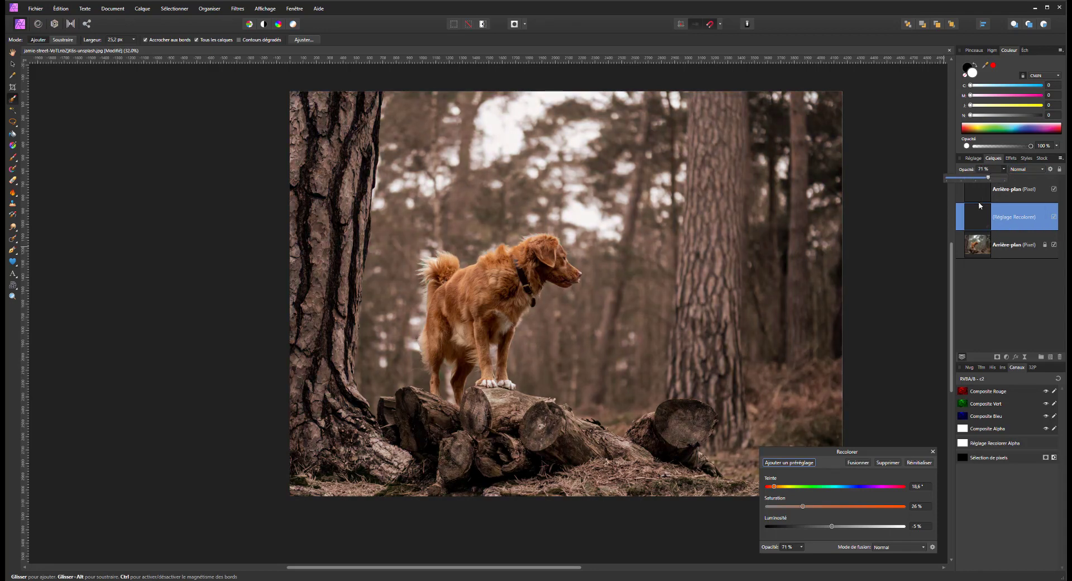
# - Set the Recolor adjustment's saturation to 23% and its opacity to 57%, comparing the photo with and without it
pyautogui.click(1055, 217)
pyautogui.click(1054, 218)
pyautogui.moveTo(803, 507); pyautogui.dragTo(799, 508)
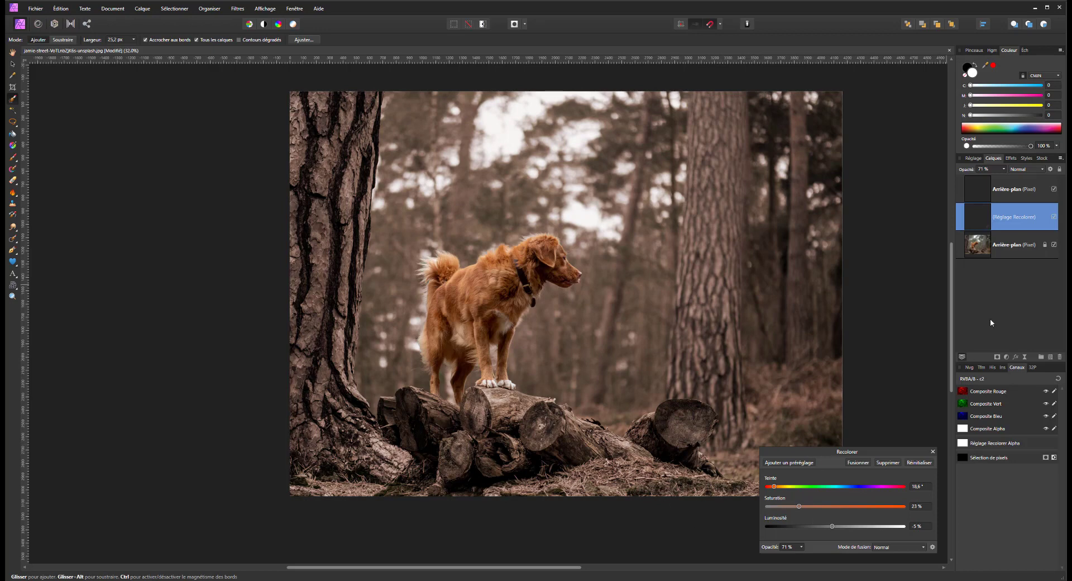
pyautogui.click(1003, 169)
pyautogui.moveTo(1005, 182); pyautogui.dragTo(997, 179)
pyautogui.click(1054, 218)
pyautogui.click(1054, 218)
# - Add a Levels adjustment above the Recolor adjustment with black level 3%, white level 94% and gamma 0.929
pyautogui.click(1007, 356)
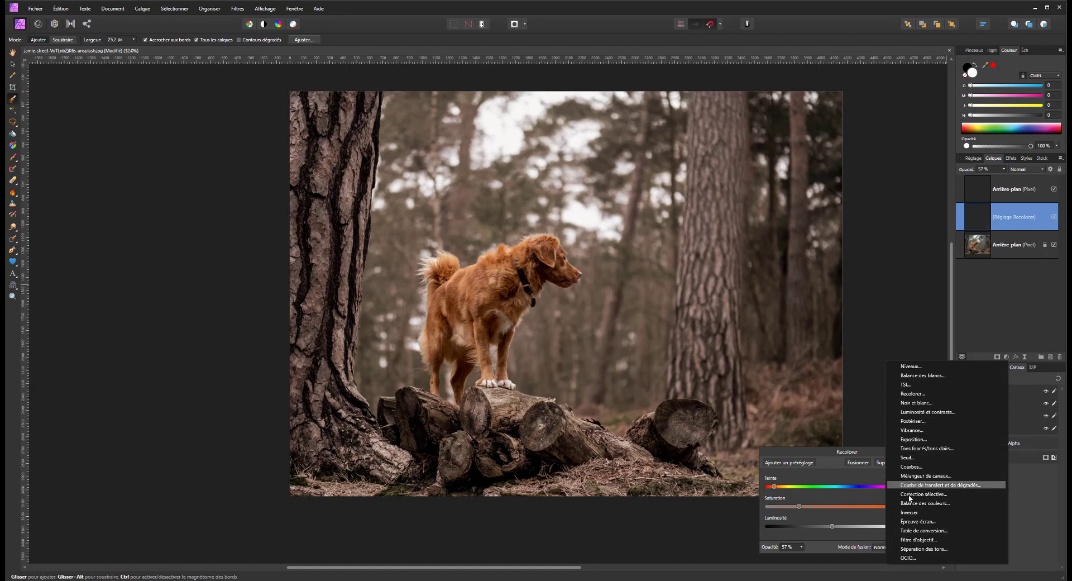
pyautogui.click(916, 367)
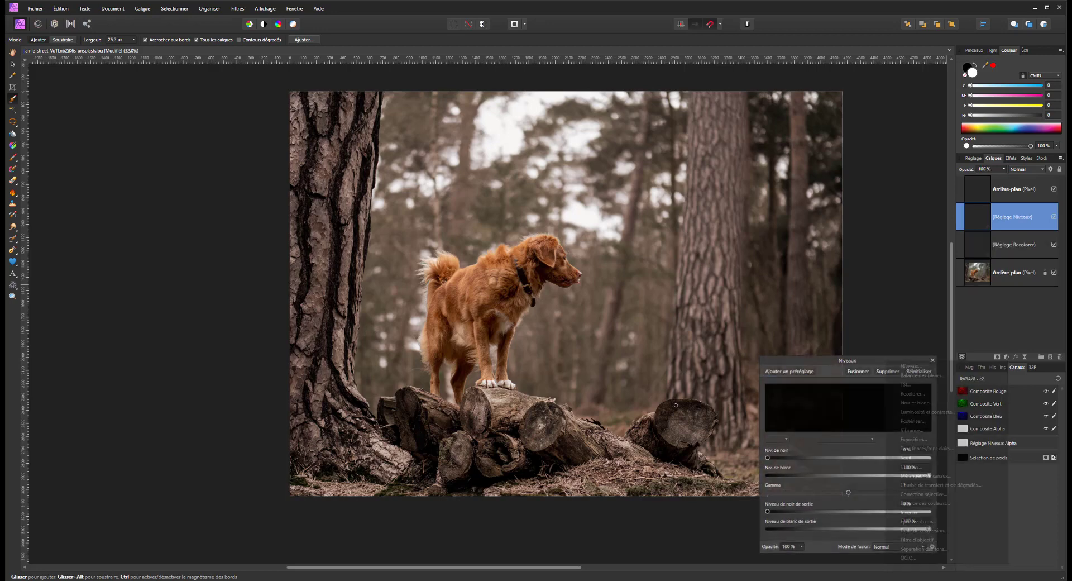
pyautogui.moveTo(768, 460); pyautogui.dragTo(773, 460)
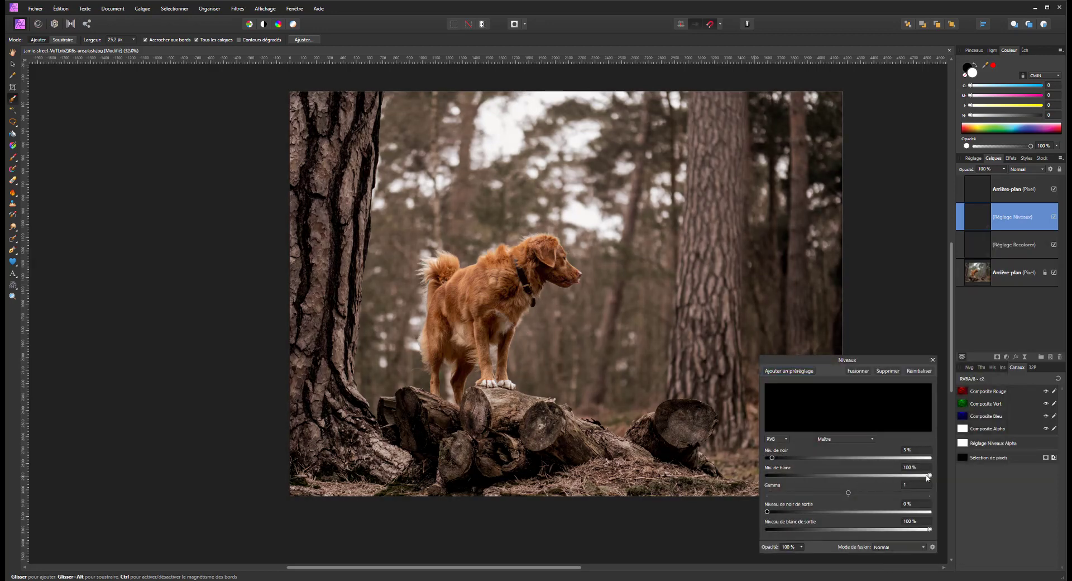
pyautogui.moveTo(930, 476); pyautogui.dragTo(917, 475)
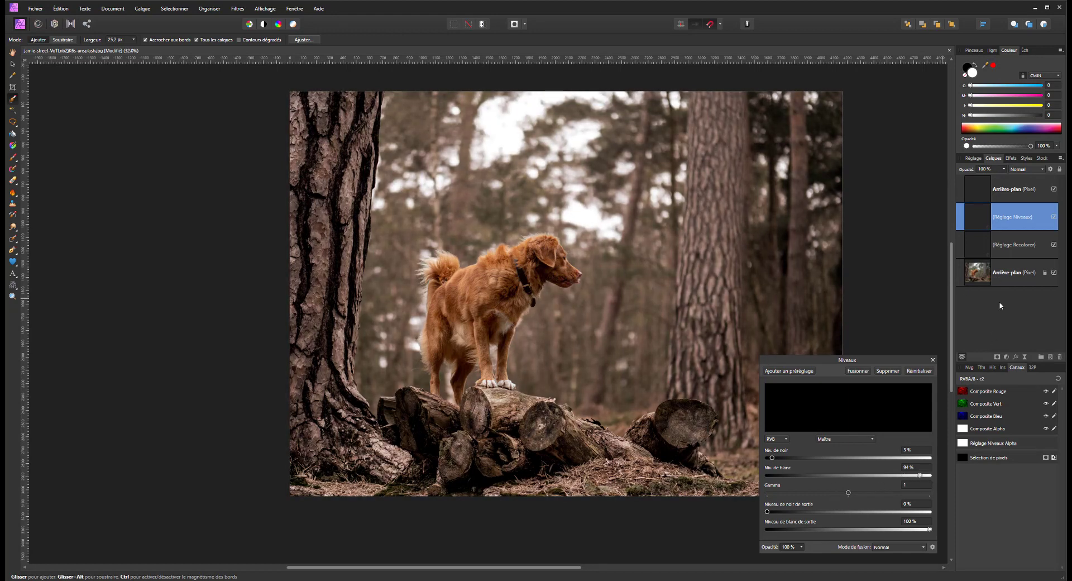
pyautogui.click(1054, 218)
pyautogui.click(1055, 217)
pyautogui.moveTo(849, 494); pyautogui.dragTo(842, 491)
pyautogui.click(1005, 358)
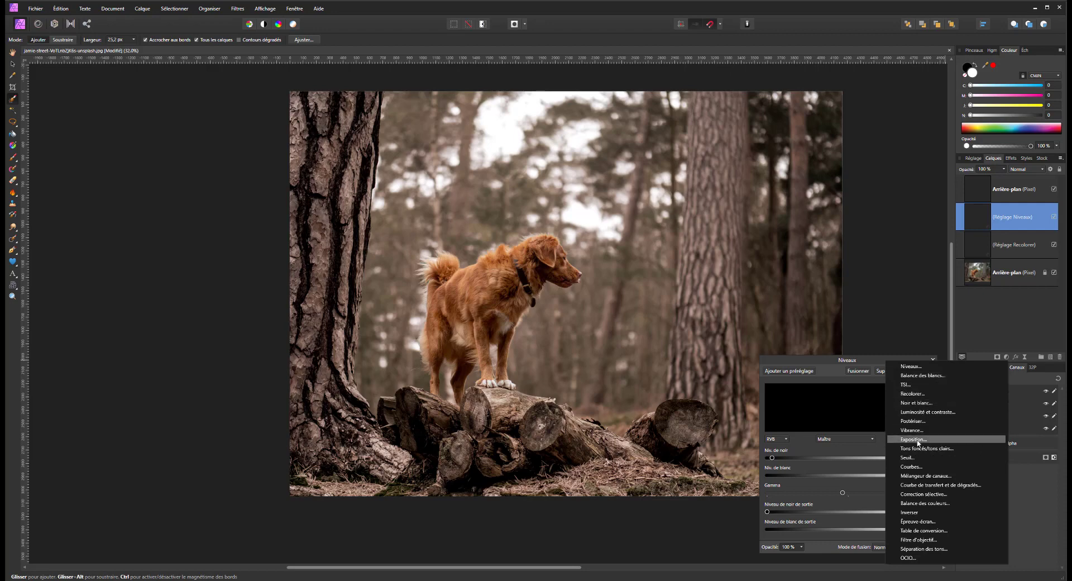
pyautogui.click(982, 322)
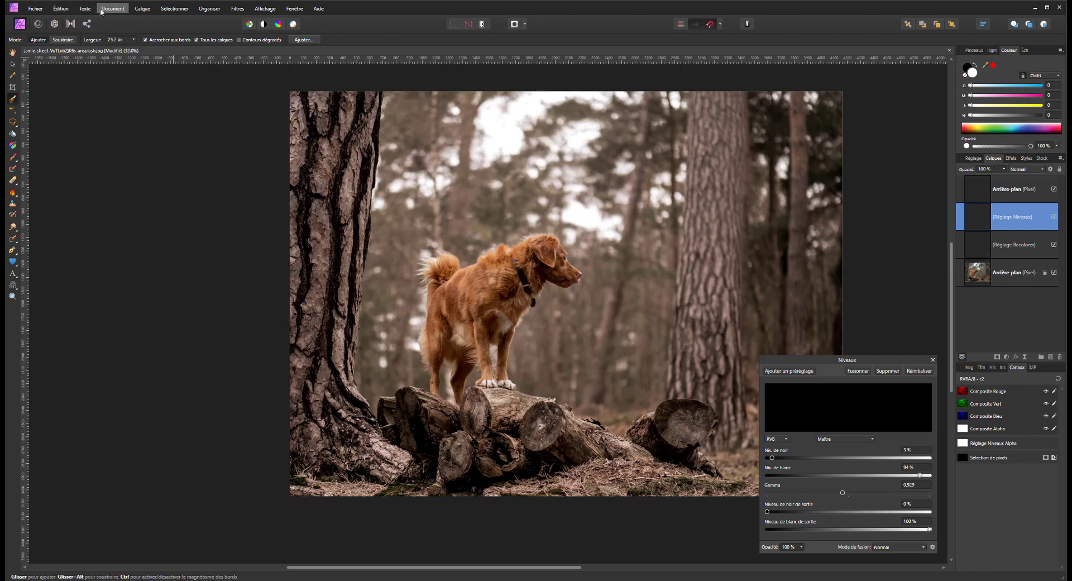
# - Add a white fill layer below the dog and give it a radial gradient that fades to 0% opacity at its outer end
pyautogui.click(138, 9)
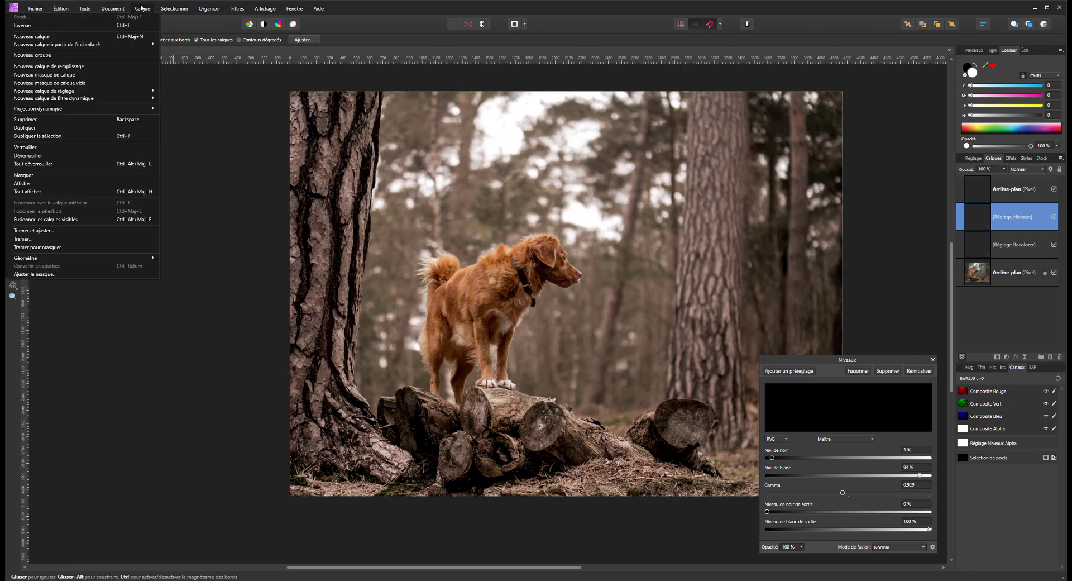
pyautogui.click(115, 66)
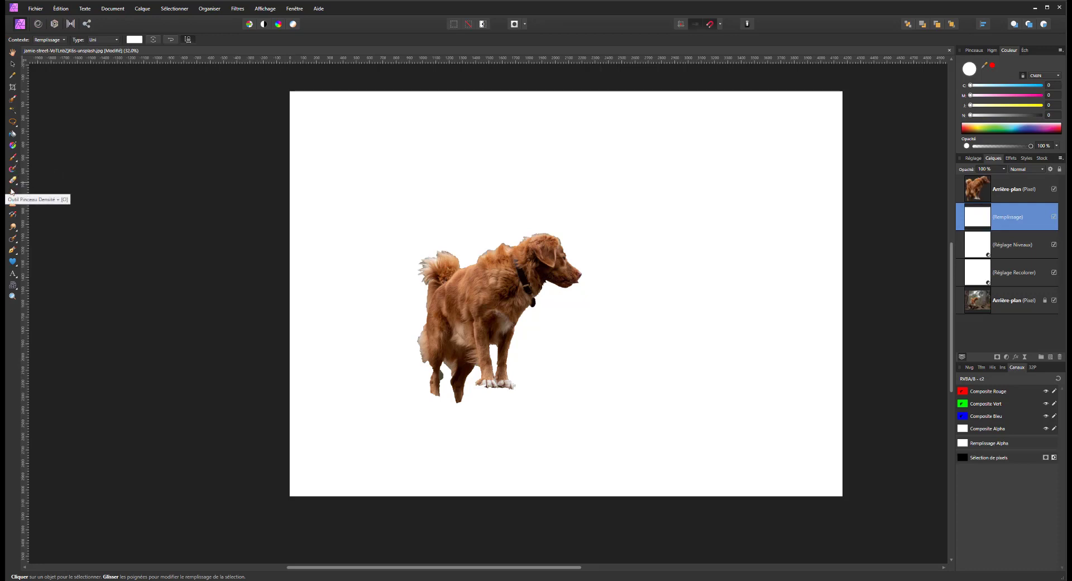
pyautogui.click(13, 145)
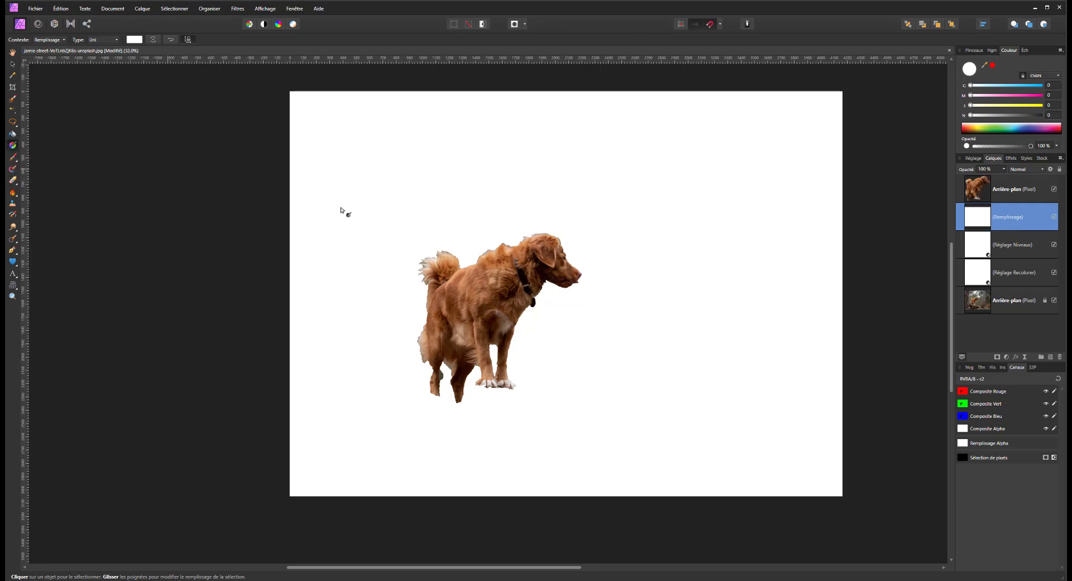
pyautogui.moveTo(465, 250); pyautogui.dragTo(770, 255)
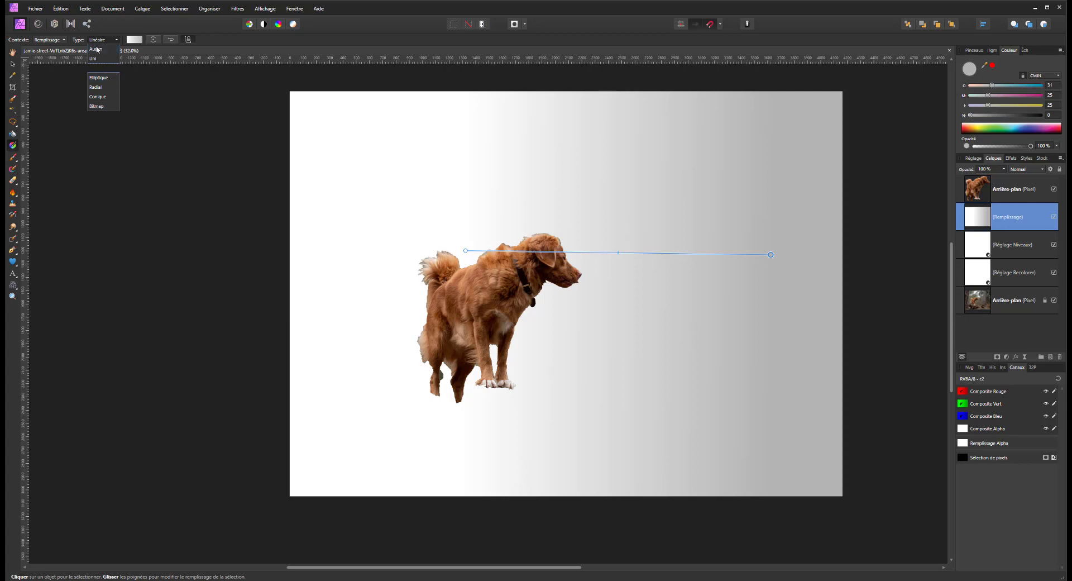
pyautogui.click(99, 78)
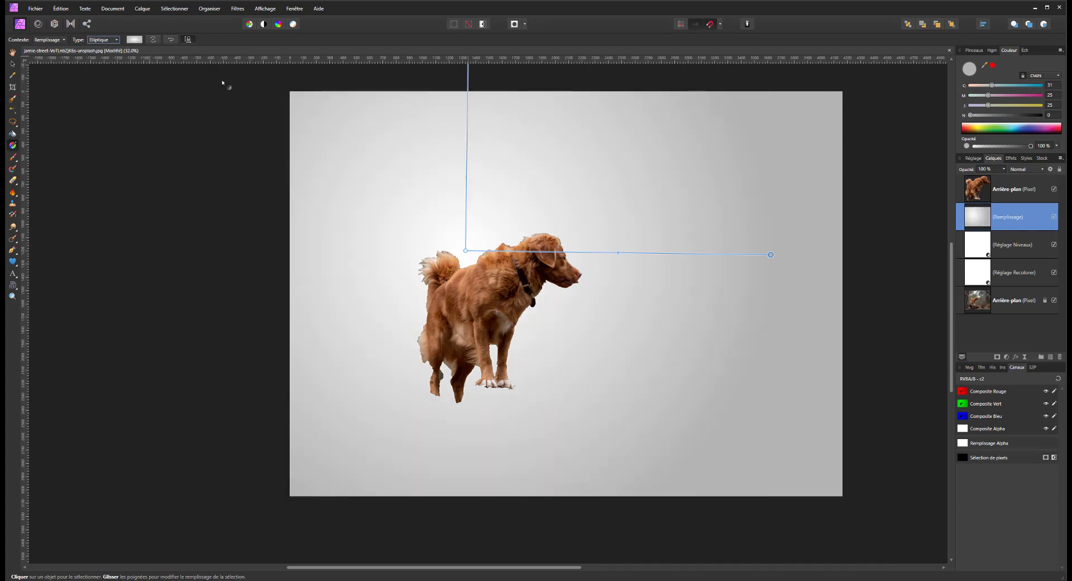
pyautogui.click(110, 40)
pyautogui.click(103, 88)
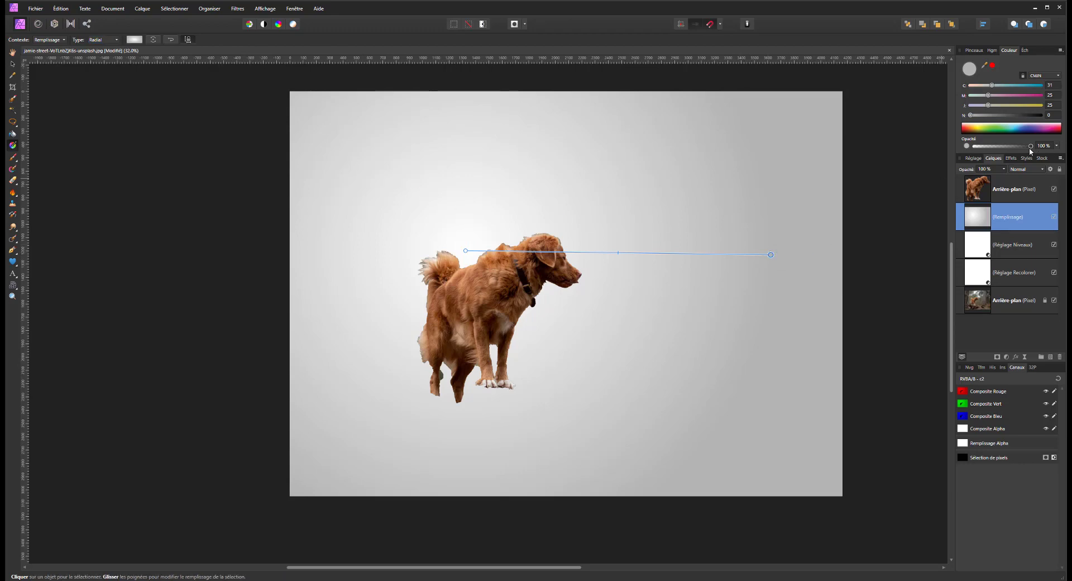
pyautogui.moveTo(1031, 145); pyautogui.dragTo(883, 147)
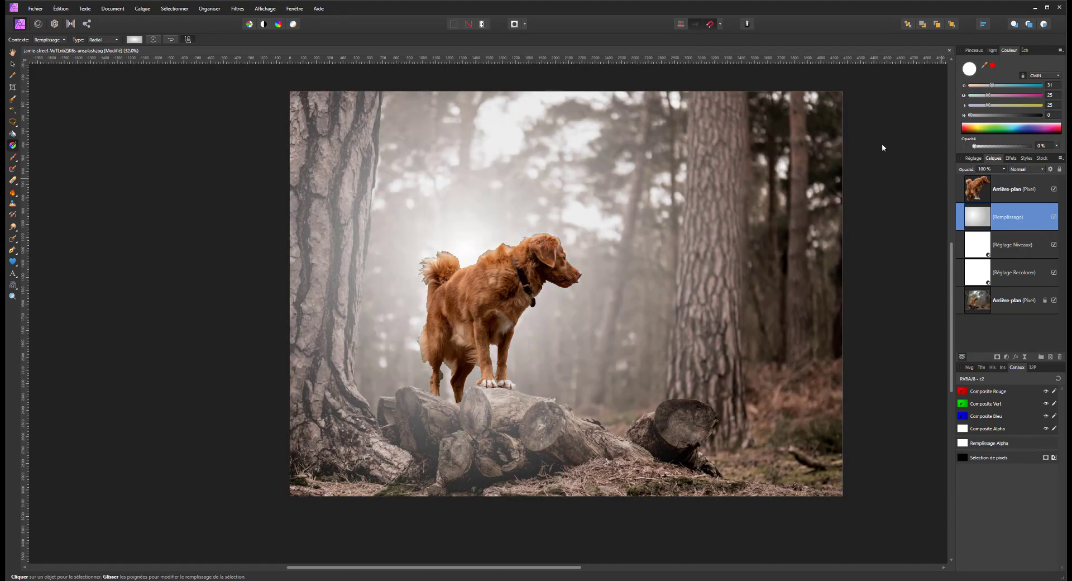
# - Reposition the radial gradient so its white centre sits high beside the large foreground trunk and its outer end on the logs
pyautogui.click(465, 250)
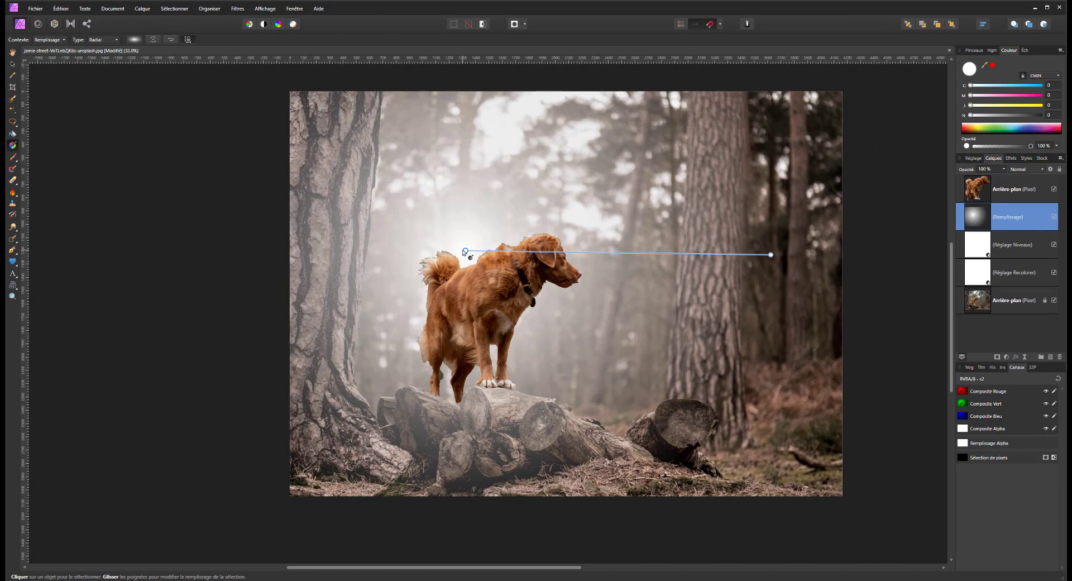
pyautogui.moveTo(466, 250); pyautogui.dragTo(380, 182)
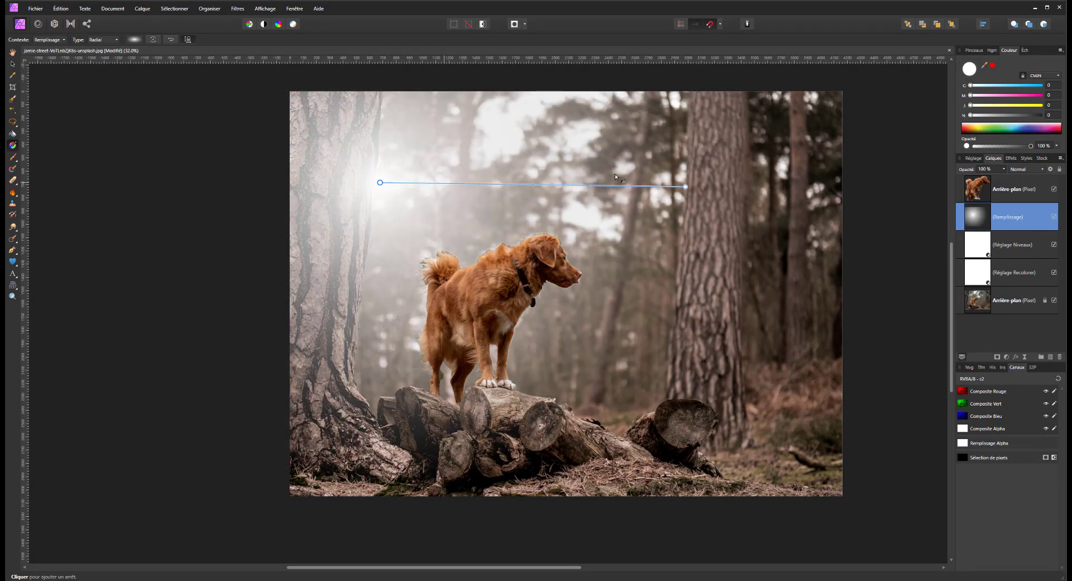
pyautogui.click(685, 186)
pyautogui.moveTo(685, 186); pyautogui.dragTo(637, 364)
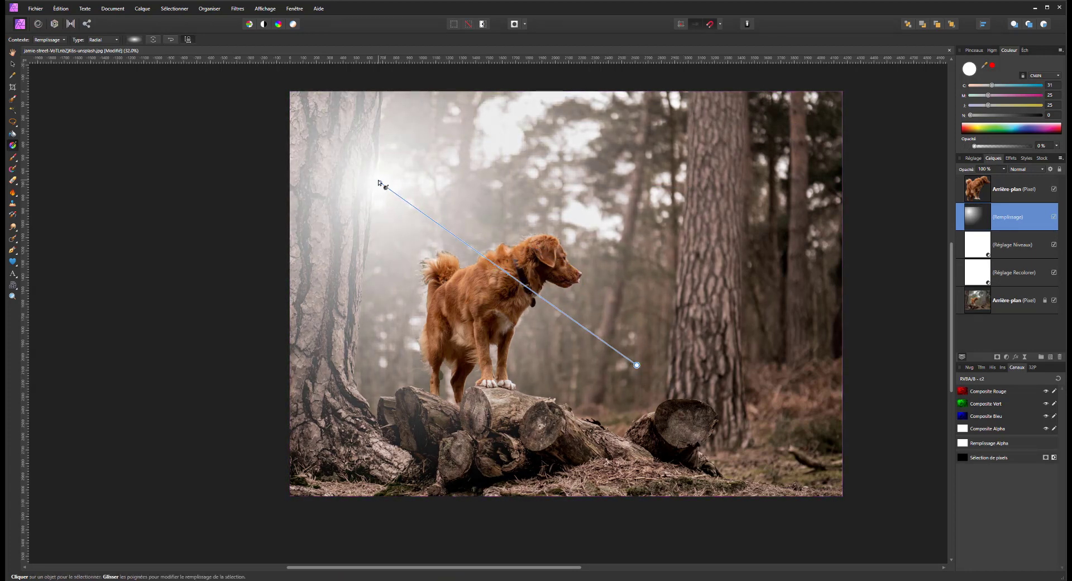
pyautogui.moveTo(381, 183); pyautogui.dragTo(430, 131)
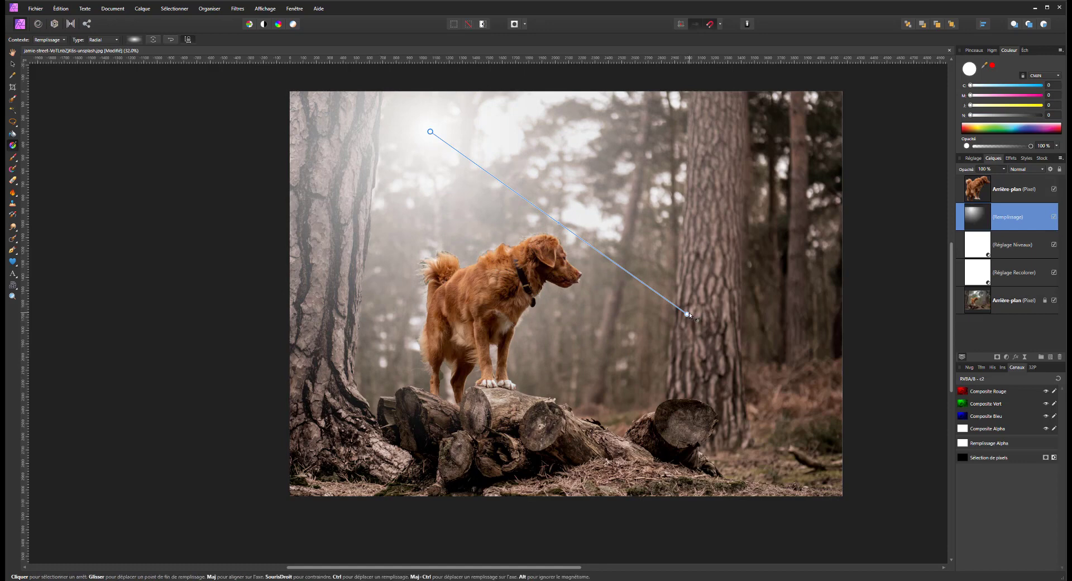
pyautogui.moveTo(688, 313); pyautogui.dragTo(554, 438)
pyautogui.moveTo(431, 132); pyautogui.dragTo(427, 115)
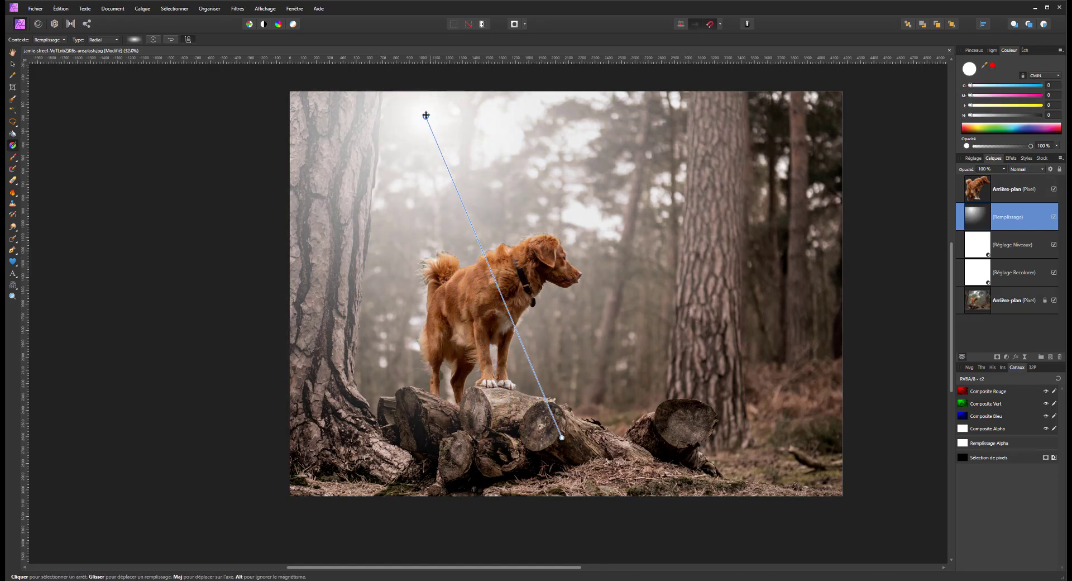
# - Set the fill layer's blend mode to Screen (Superposition) and its opacity to 50%
pyautogui.doubleClick(1020, 217)
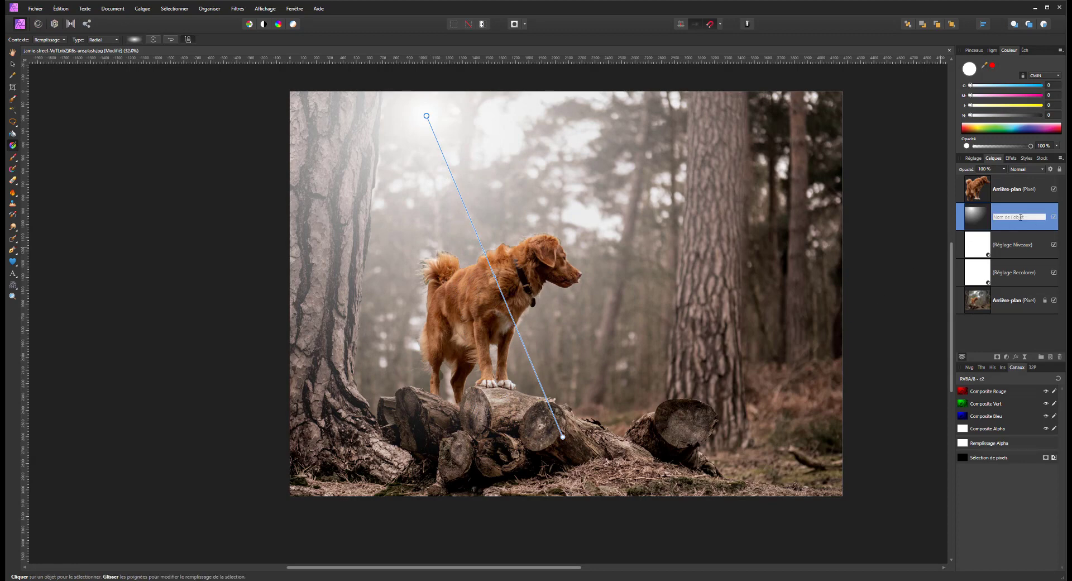
pyautogui.click(982, 214)
pyautogui.click(1024, 169)
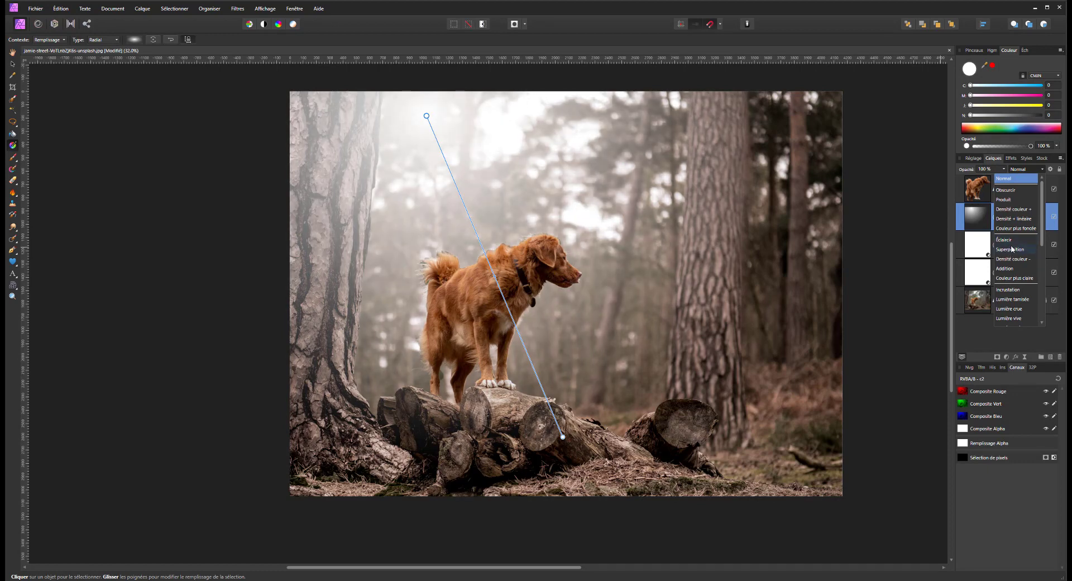
pyautogui.click(1012, 250)
pyautogui.click(1003, 169)
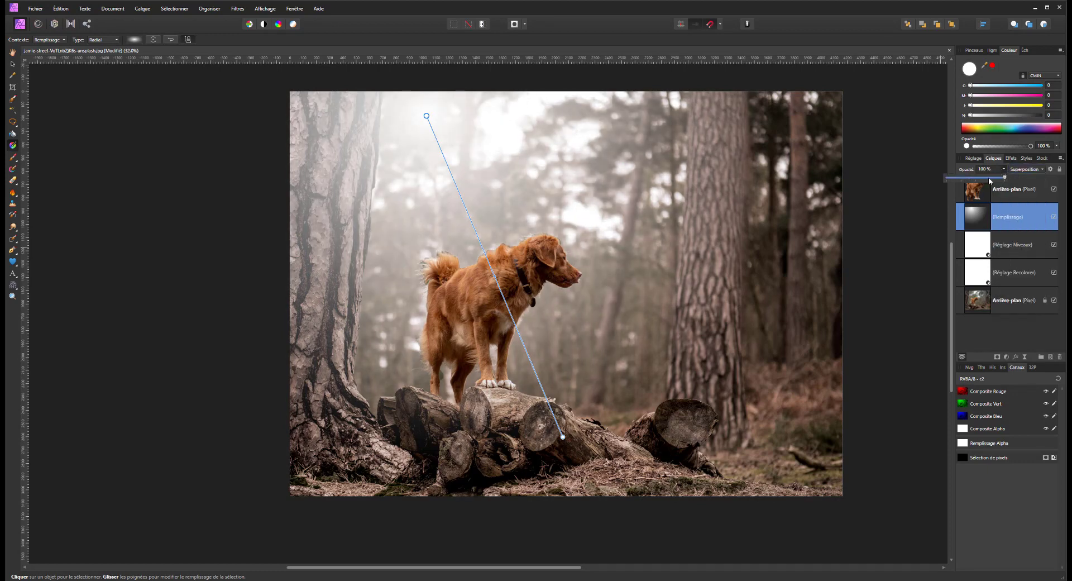
pyautogui.moveTo(1005, 178); pyautogui.dragTo(976, 179)
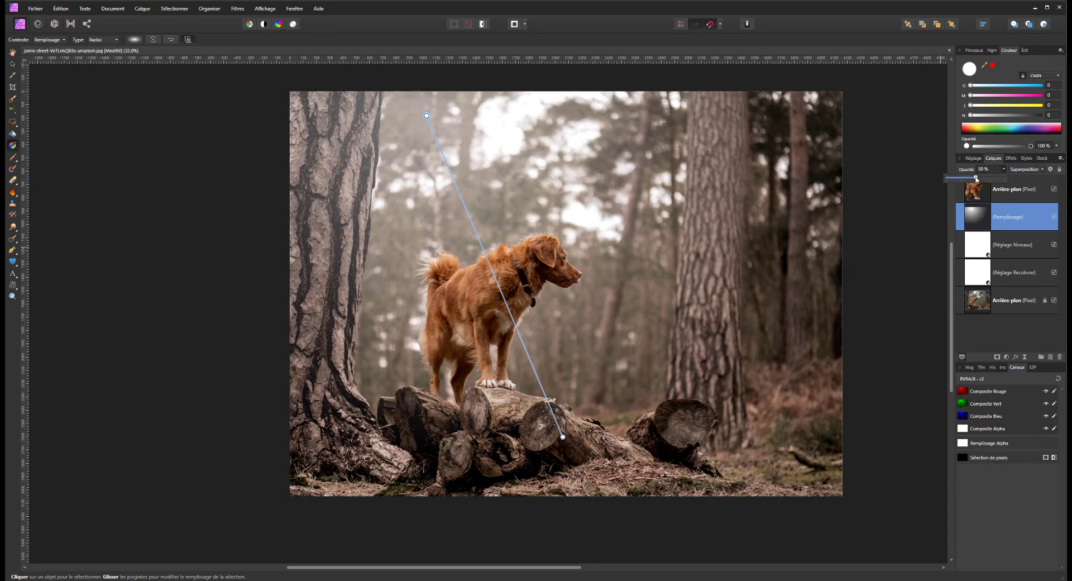
pyautogui.click(1018, 192)
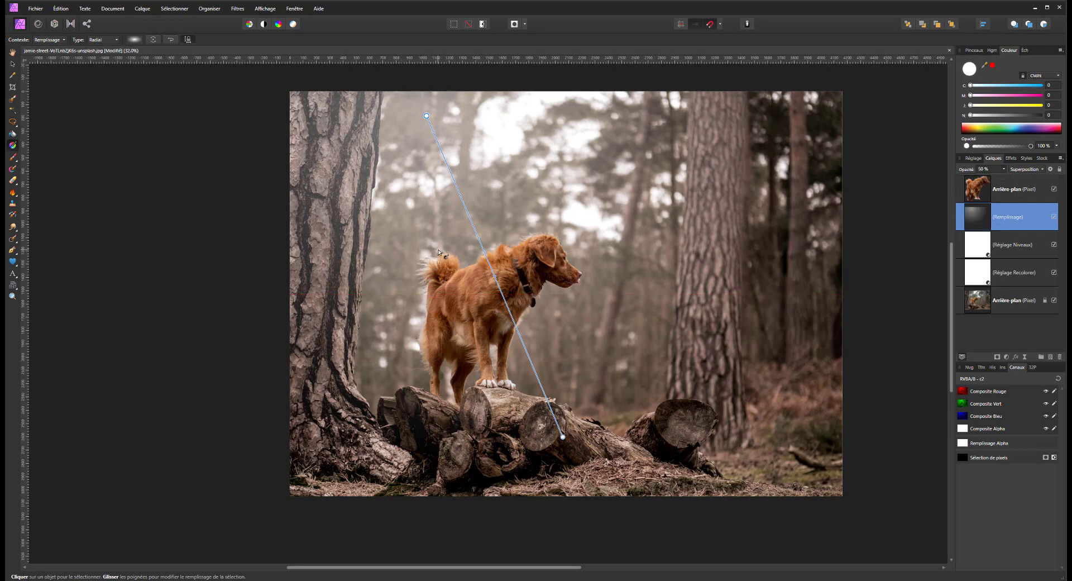
# - Compare the photo with the dog cutout hidden and shown, and add a mask to the cutout layer
pyautogui.click(1055, 190)
pyautogui.click(1055, 189)
pyautogui.click(999, 196)
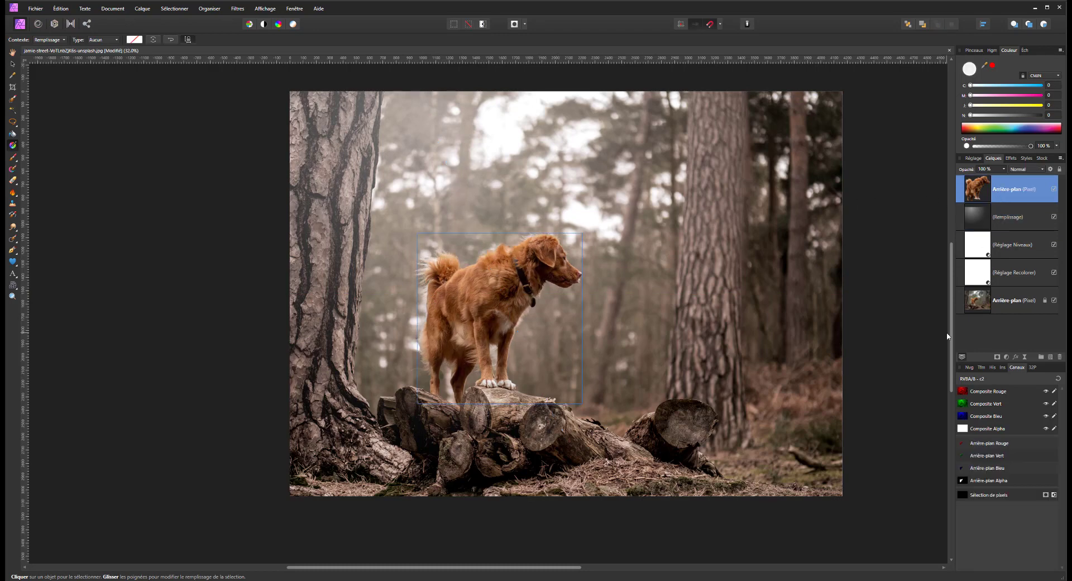
pyautogui.click(999, 357)
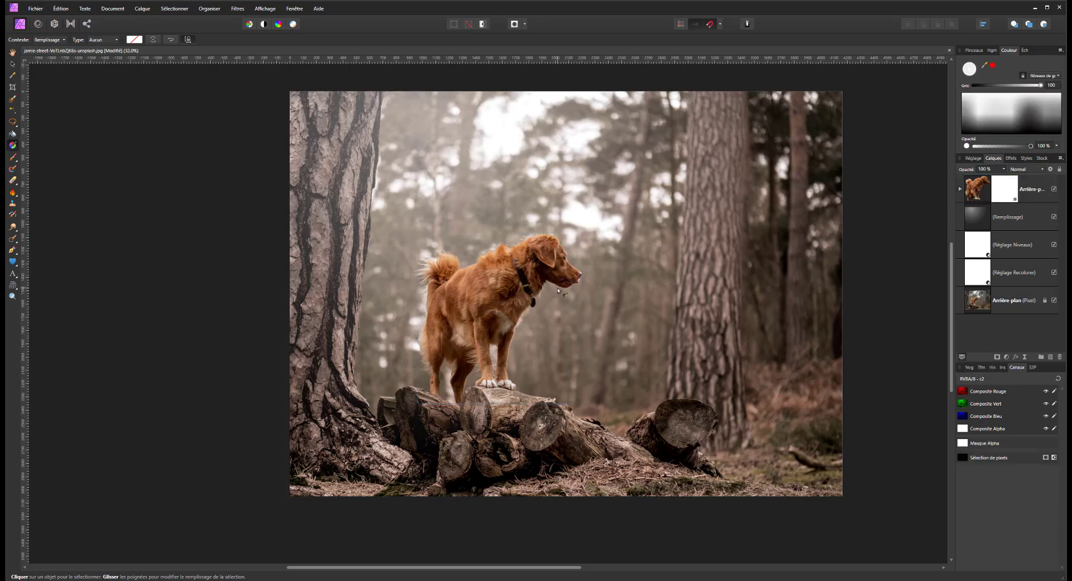
# - Paint black on the mask around the dog's tail, back and head with a soft 310.4 px brush at 0% hardness
pyautogui.click(12, 157)
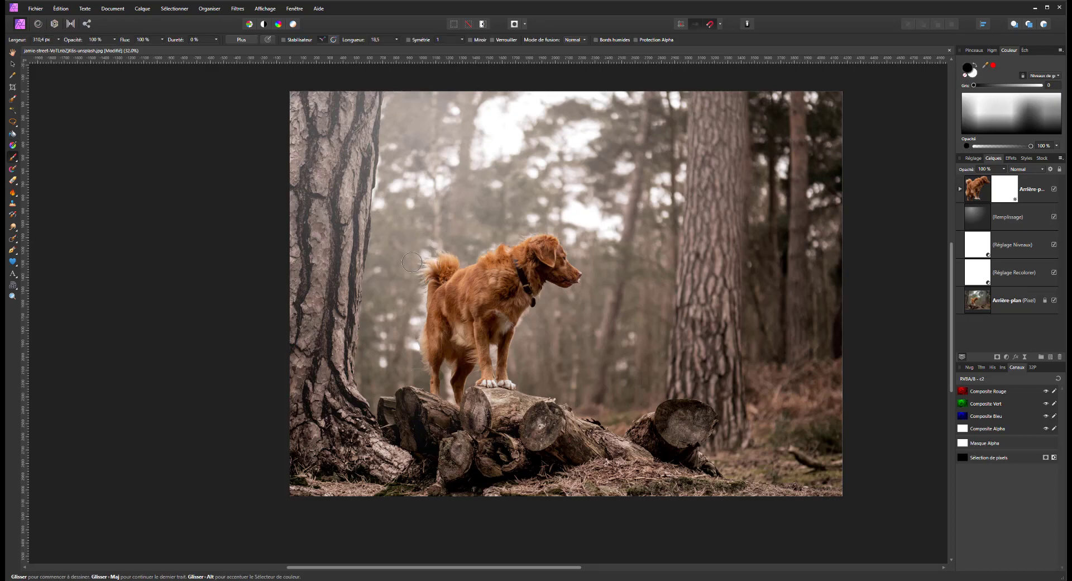
pyautogui.moveTo(416, 295)
pyautogui.mouseDown()
pyautogui.moveTo(421, 258)
pyautogui.moveTo(491, 249)
pyautogui.moveTo(524, 226)
pyautogui.moveTo(556, 225)
pyautogui.moveTo(570, 240)
pyautogui.moveTo(535, 221)
pyautogui.mouseUp()
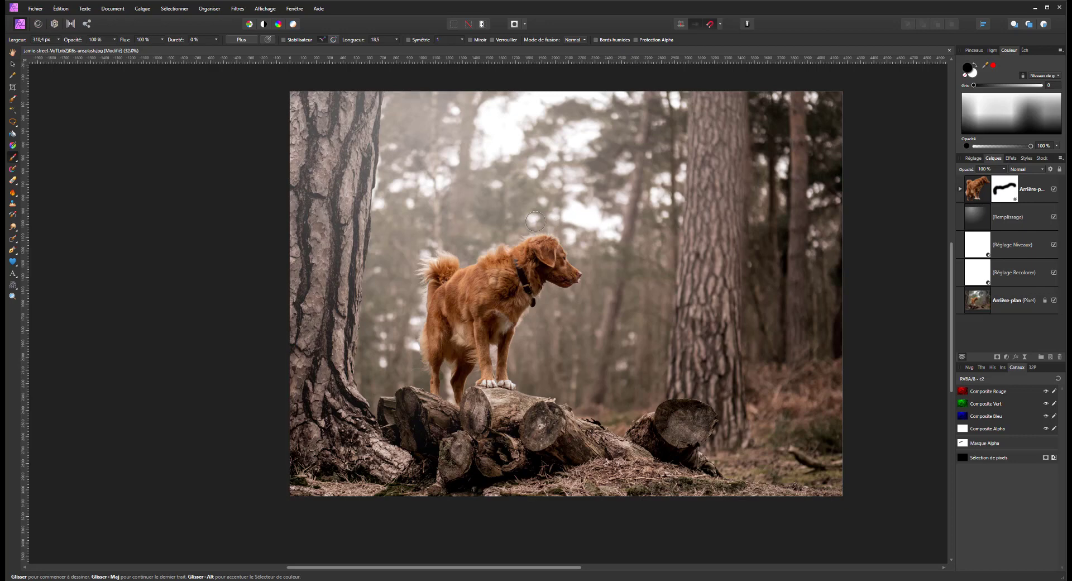
pyautogui.moveTo(403, 291)
pyautogui.mouseDown()
pyautogui.moveTo(419, 381)
pyautogui.moveTo(407, 319)
pyautogui.moveTo(417, 346)
pyautogui.moveTo(415, 267)
pyautogui.mouseUp()
pyautogui.click(496, 286)
# - Refine the mask with a smaller soft black brush of about 88 px between the dog's legs and along its remaining edges
pyautogui.scroll(1, 429, 300)
pyautogui.scroll(3, 429, 300)
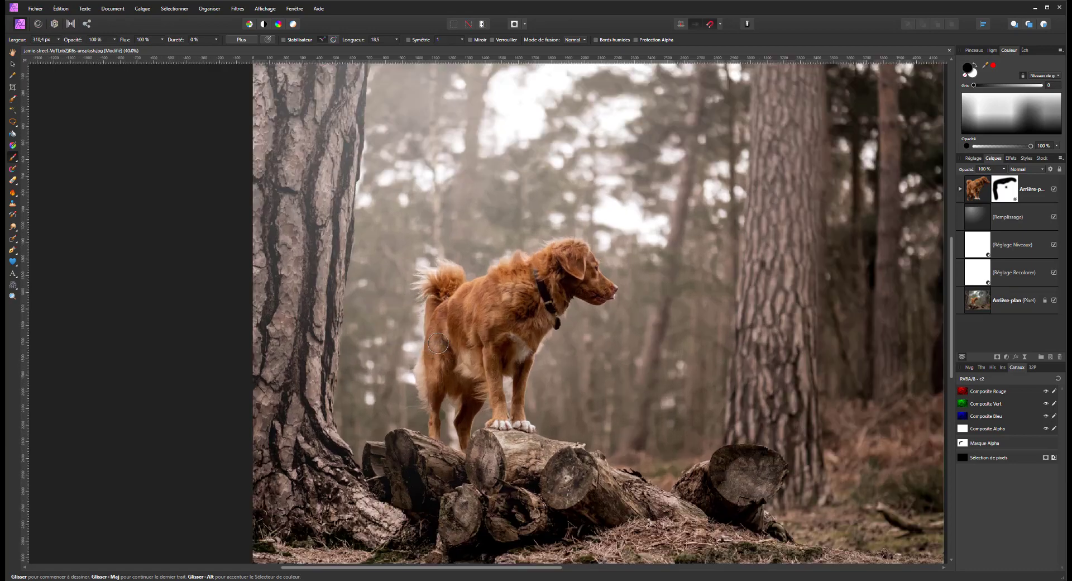
pyautogui.scroll(1, 441, 345)
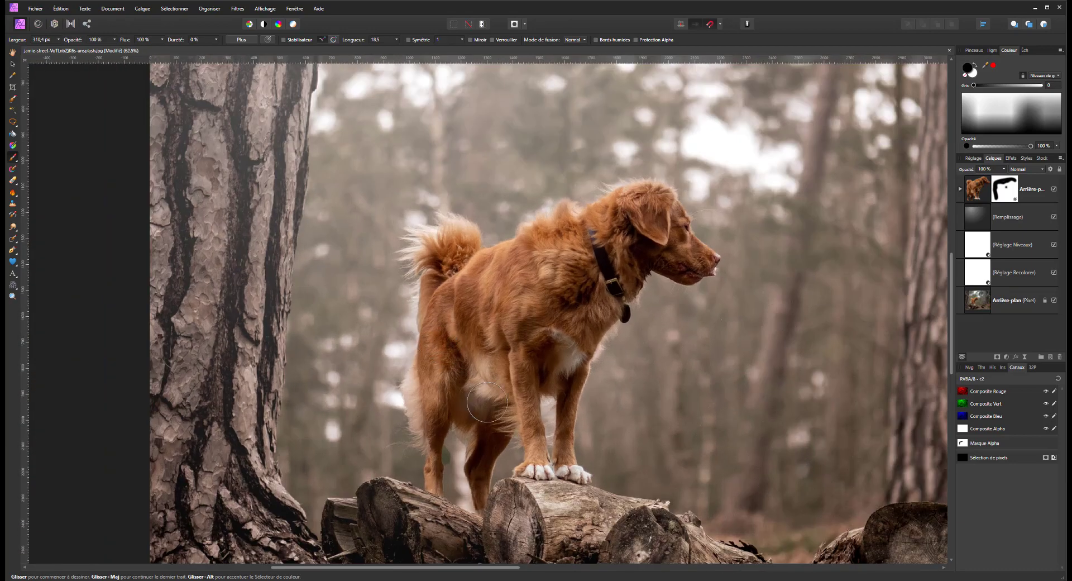
pyautogui.moveTo(496, 398); pyautogui.dragTo(486, 404)
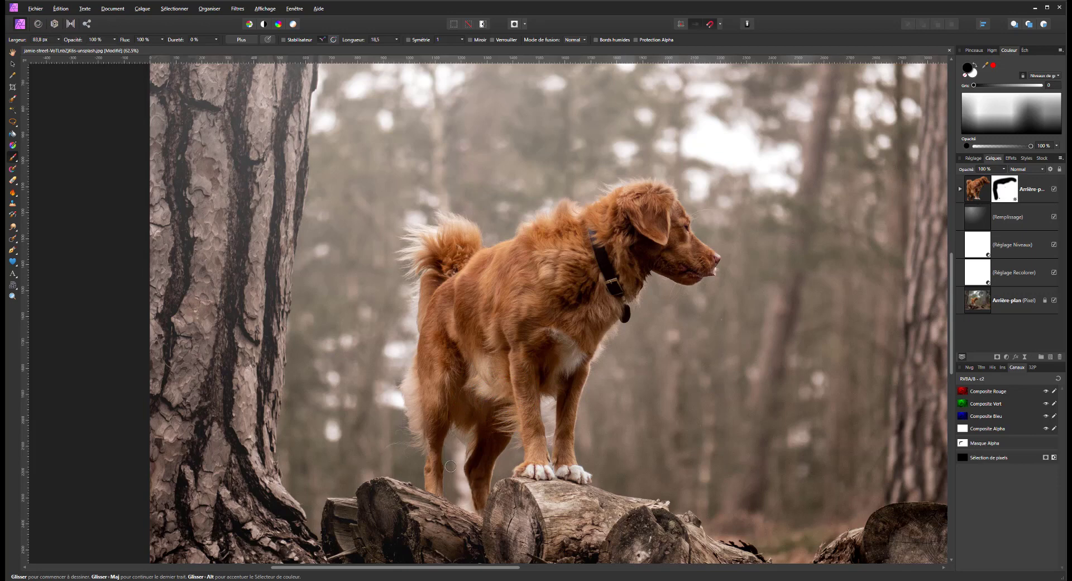
pyautogui.moveTo(449, 449); pyautogui.dragTo(444, 491)
pyautogui.moveTo(699, 333); pyautogui.dragTo(711, 333)
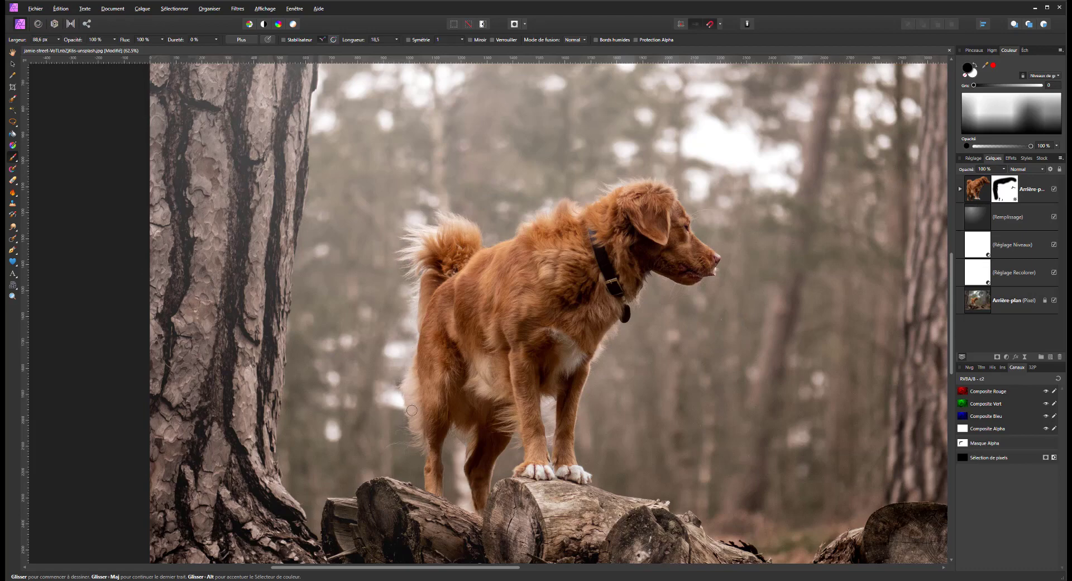
pyautogui.hotkey('ctrl', '-')
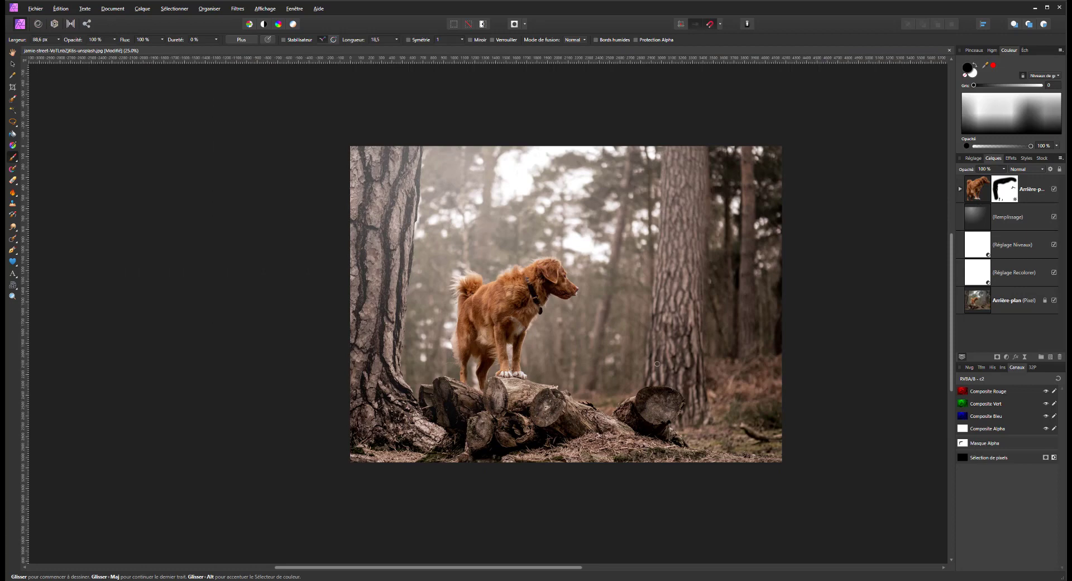
# - Duplicate the locked background layer directly above the original
pyautogui.click(1019, 298)
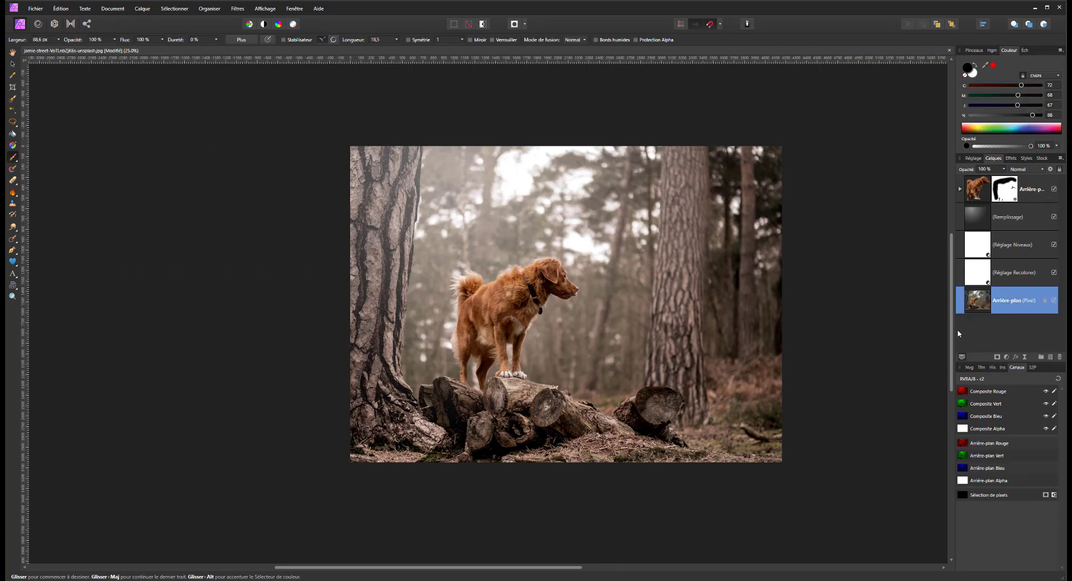
pyautogui.hotkey('ctrl', 'j')
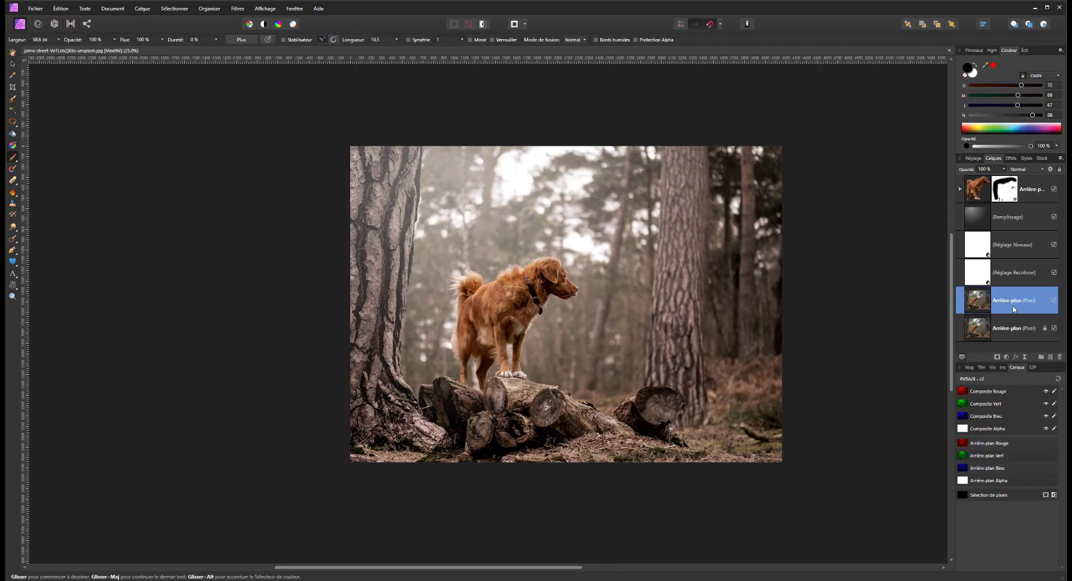
# - Add a live depth of field filter to the duplicated background, centred over the dog, with a 31.3 px radius and 39% vibrance
pyautogui.click(1024, 356)
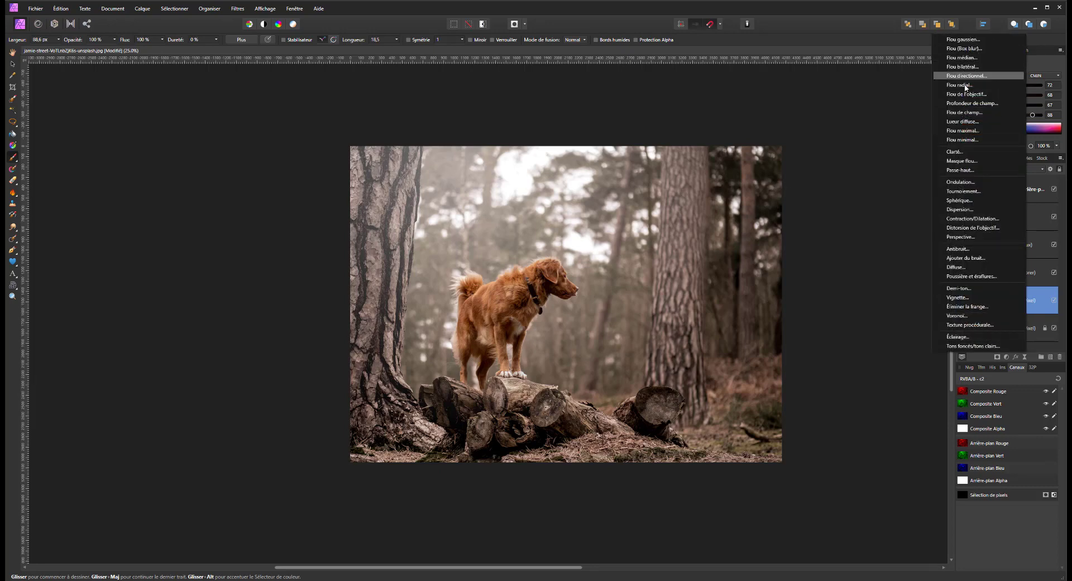
pyautogui.click(966, 104)
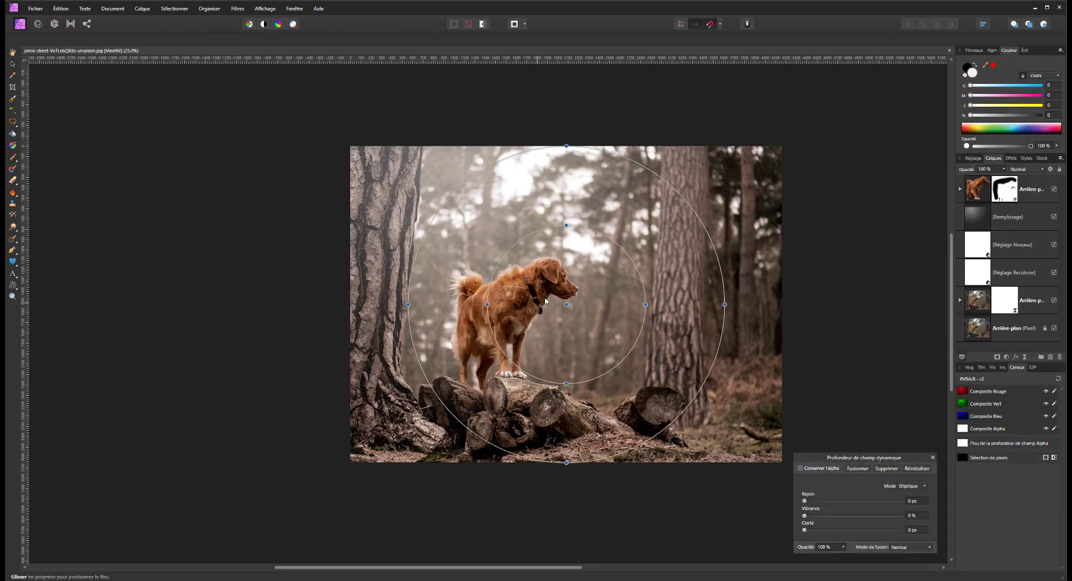
pyautogui.moveTo(567, 305); pyautogui.dragTo(527, 272)
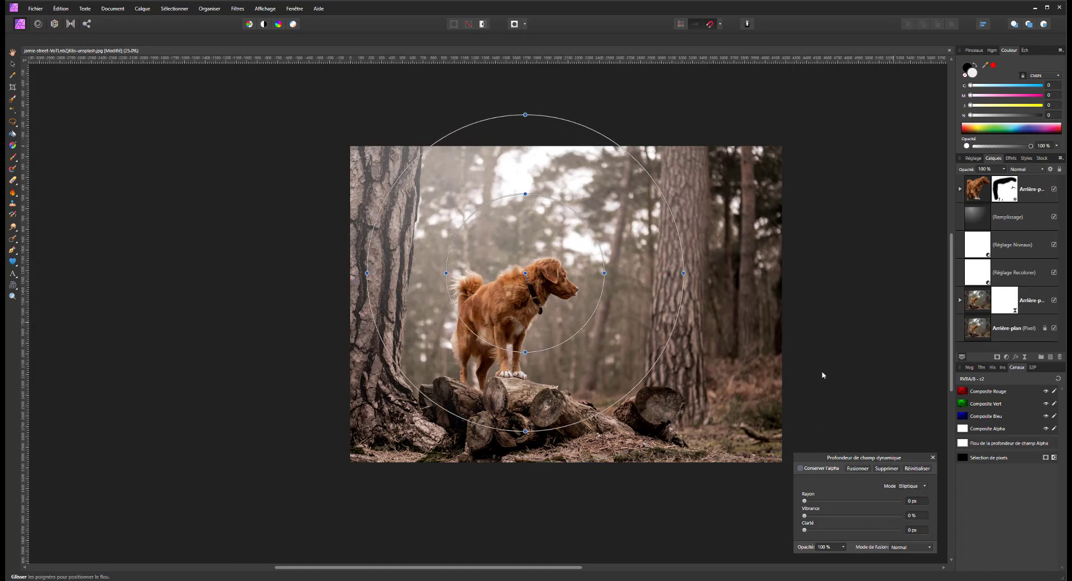
pyautogui.click(821, 502)
pyautogui.moveTo(829, 502); pyautogui.dragTo(865, 503)
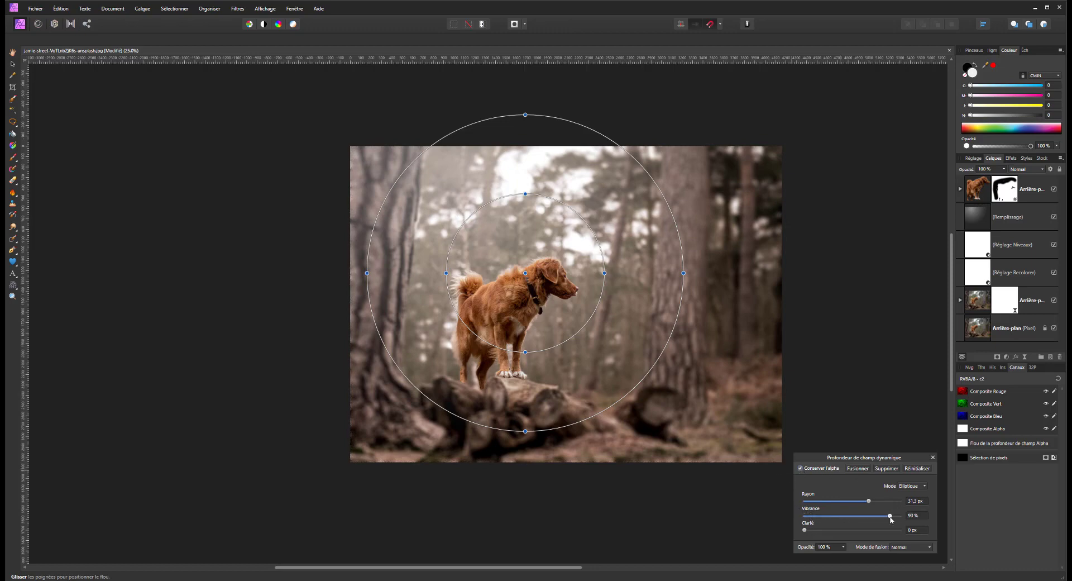
pyautogui.moveTo(804, 515); pyautogui.dragTo(843, 516)
# - Reshape the filter's elliptical focus area around the dog's legs and the central logs, and set the blur radius to 28.6 px
pyautogui.moveTo(525, 431); pyautogui.dragTo(526, 382)
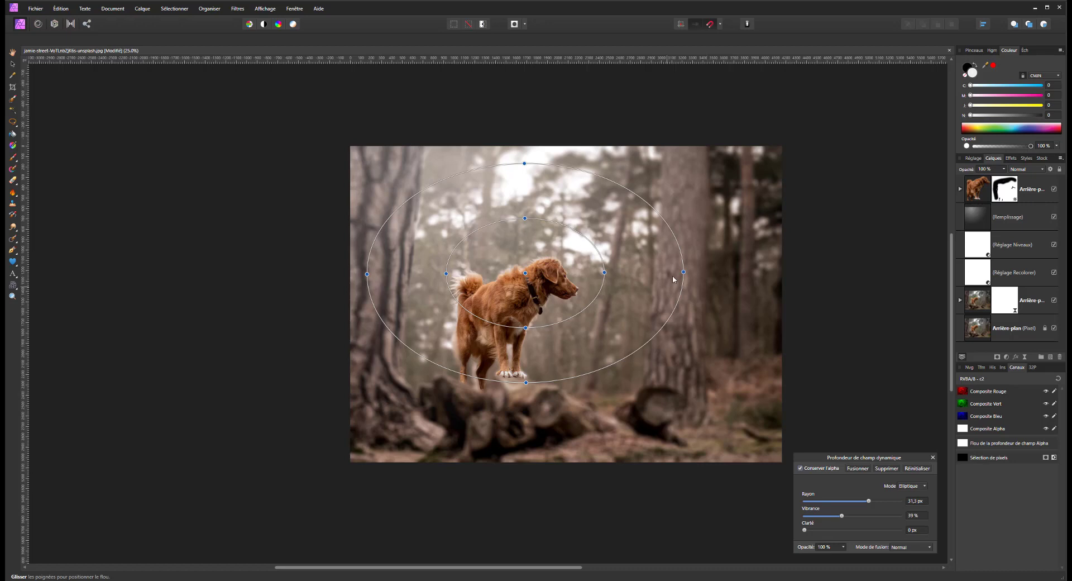
pyautogui.moveTo(681, 273); pyautogui.dragTo(640, 273)
pyautogui.moveTo(525, 275); pyautogui.dragTo(519, 304)
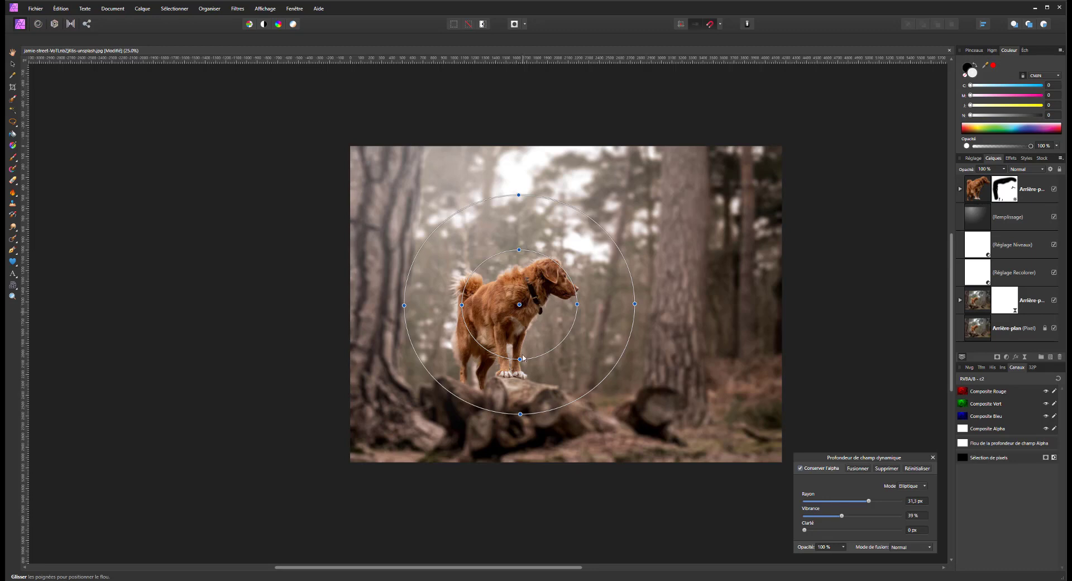
pyautogui.moveTo(520, 306); pyautogui.dragTo(508, 373)
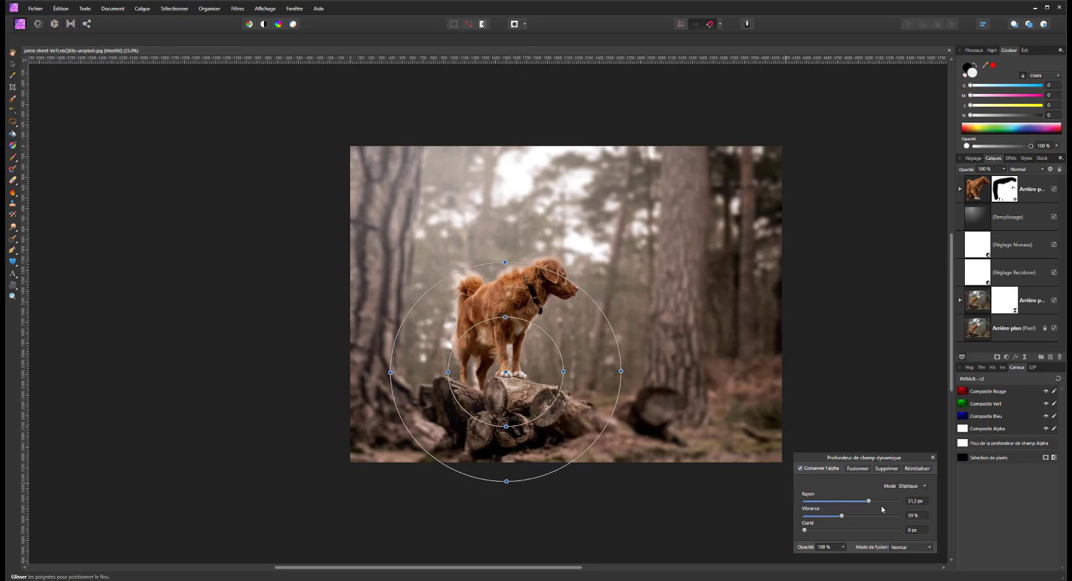
pyautogui.moveTo(507, 483); pyautogui.dragTo(511, 515)
pyautogui.moveTo(507, 393); pyautogui.dragTo(512, 369)
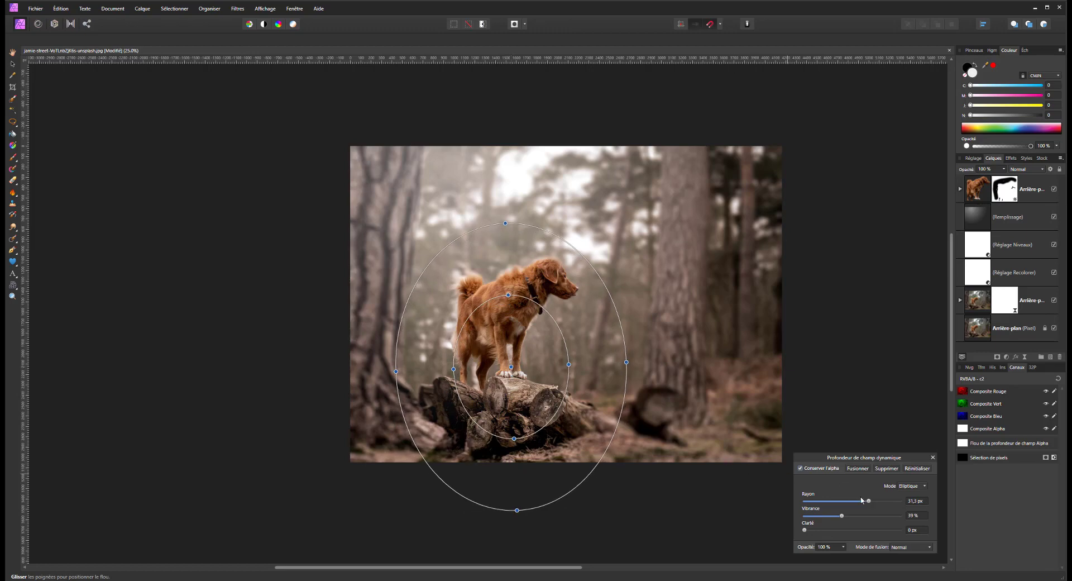
pyautogui.click(881, 501)
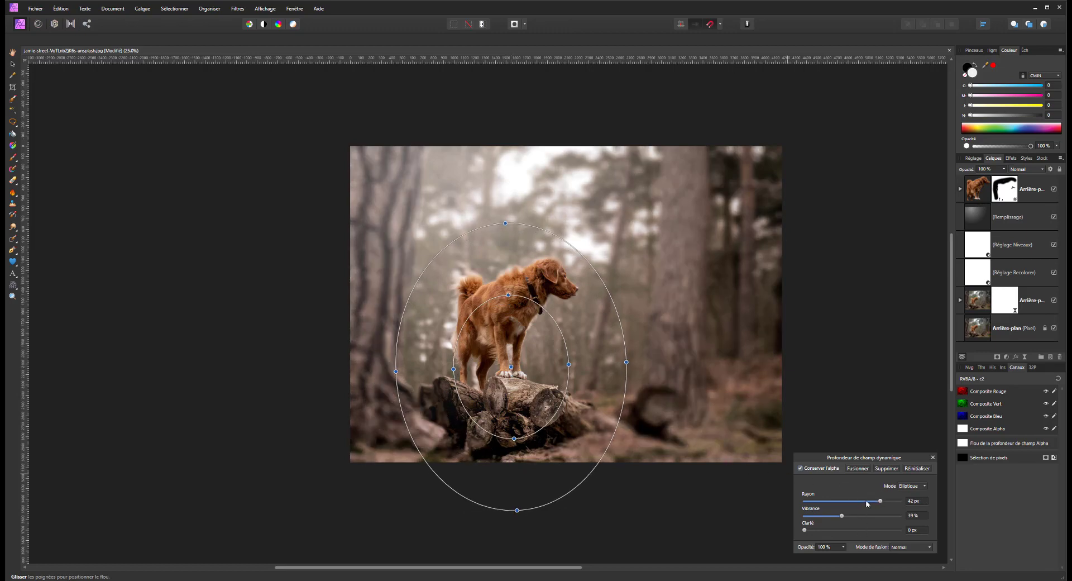
pyautogui.click(866, 501)
# - Expand the duplicated background layer down to its depth of field filter and enlarge the paint brush to about 734 px
pyautogui.press('b')
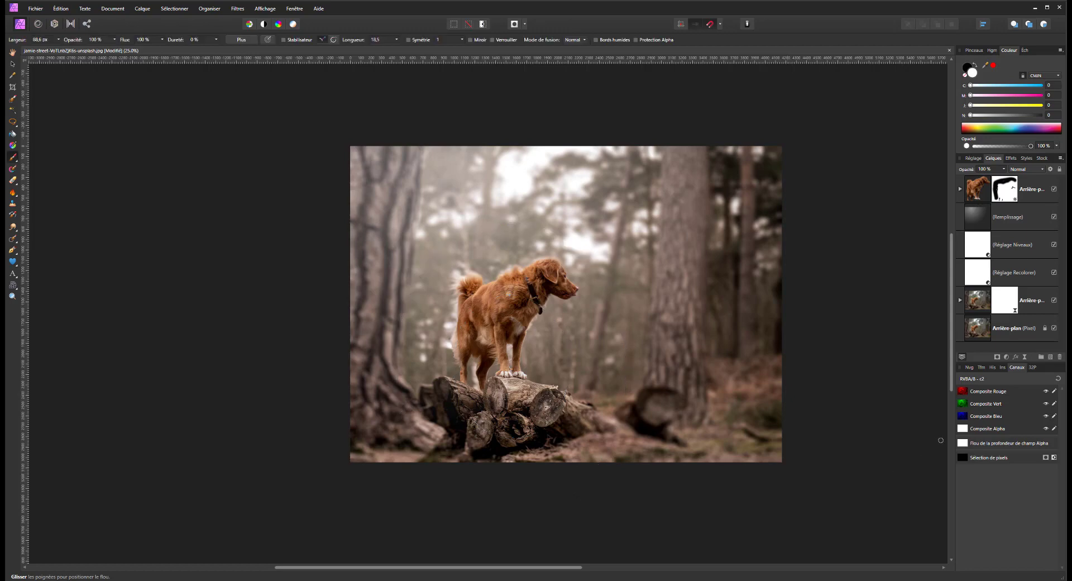
pyautogui.click(960, 300)
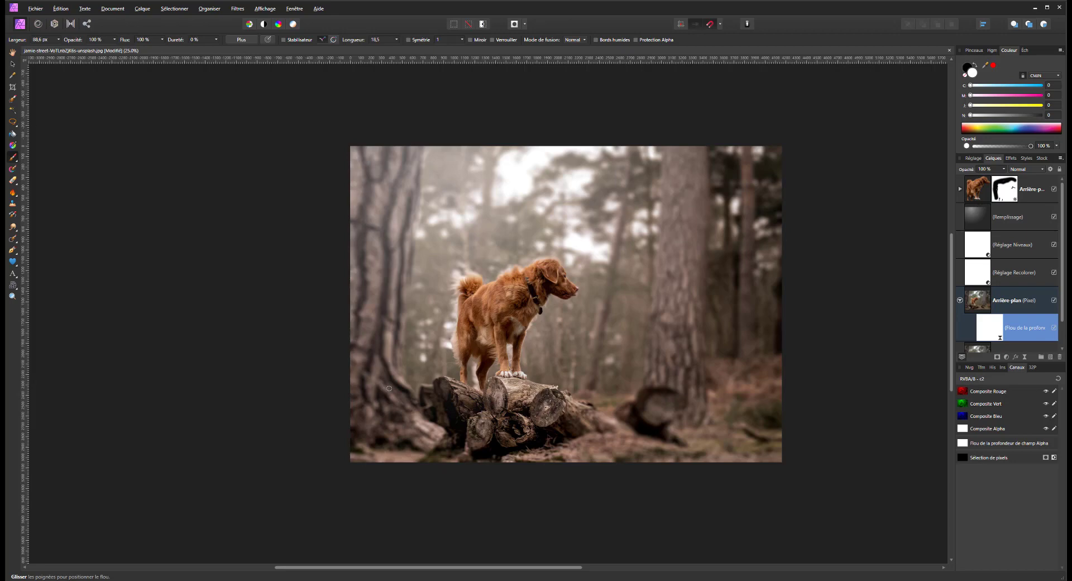
pyautogui.press(']')
pyautogui.press(']')
pyautogui.press(']')
pyautogui.press(']')
pyautogui.press(']')
pyautogui.press(']')
pyautogui.press(']')
pyautogui.press(']')
pyautogui.press(']')
pyautogui.press(']')
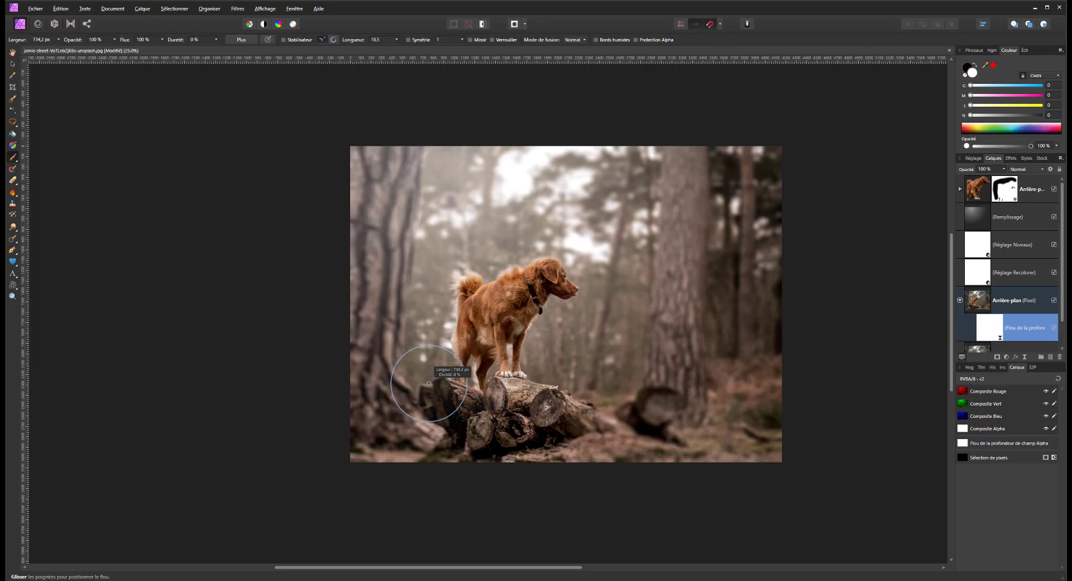
pyautogui.press('w')
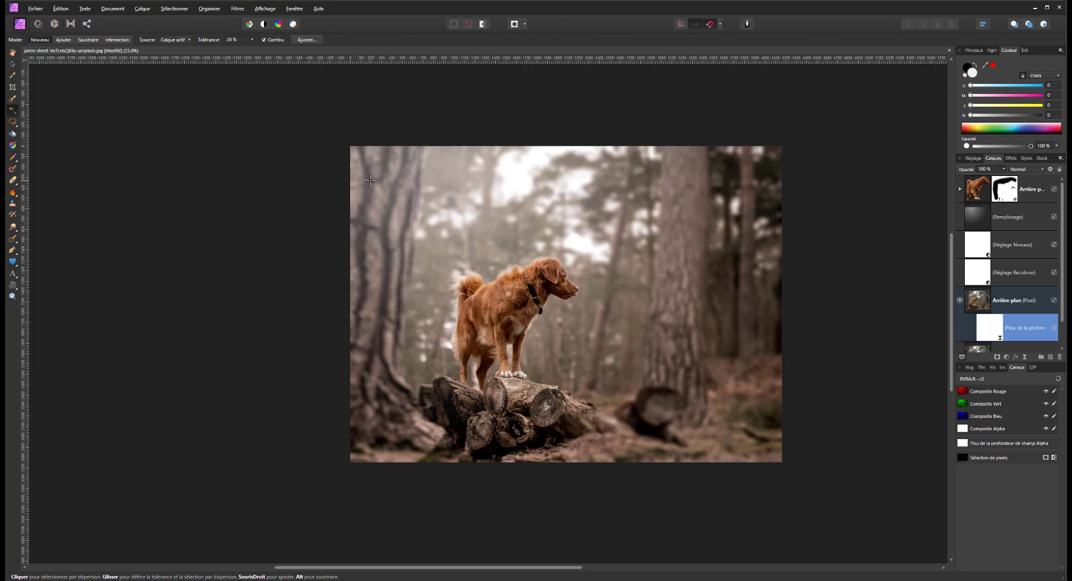
pyautogui.press('w')
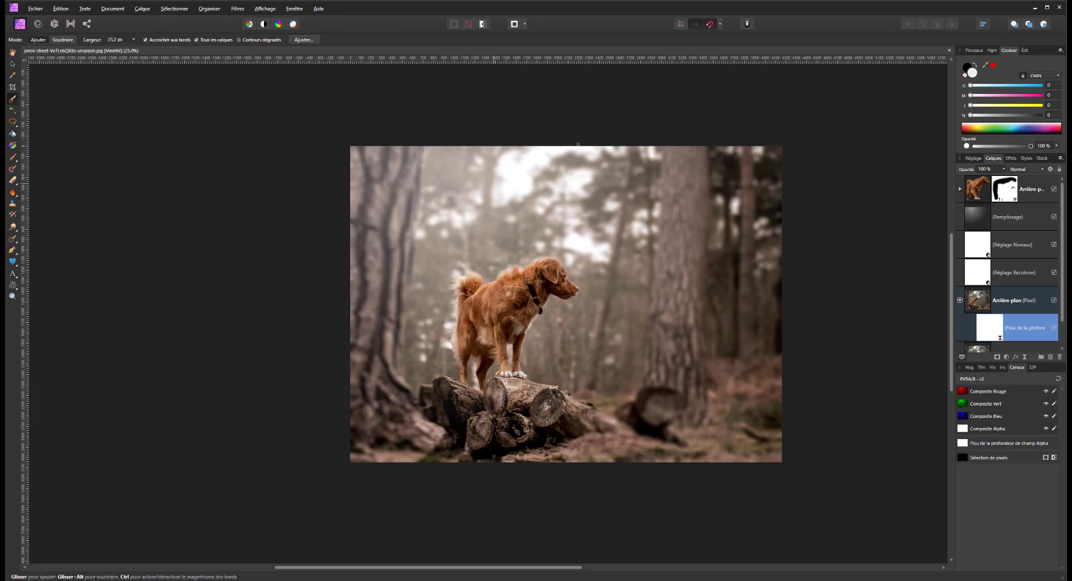
pyautogui.click(968, 68)
pyautogui.press('alt')
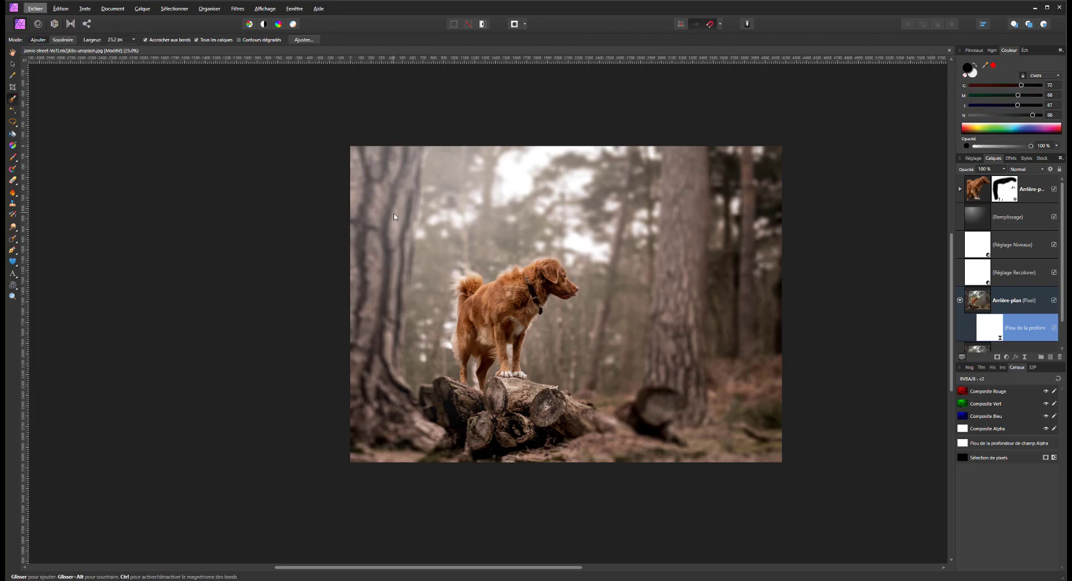
# - Paint black on the depth of field filter's mask over the large left tree trunk and the foreground with a soft 1017.4 px brush
pyautogui.click(16, 161)
pyautogui.click(27, 159)
pyautogui.moveTo(441, 229); pyautogui.dragTo(419, 230)
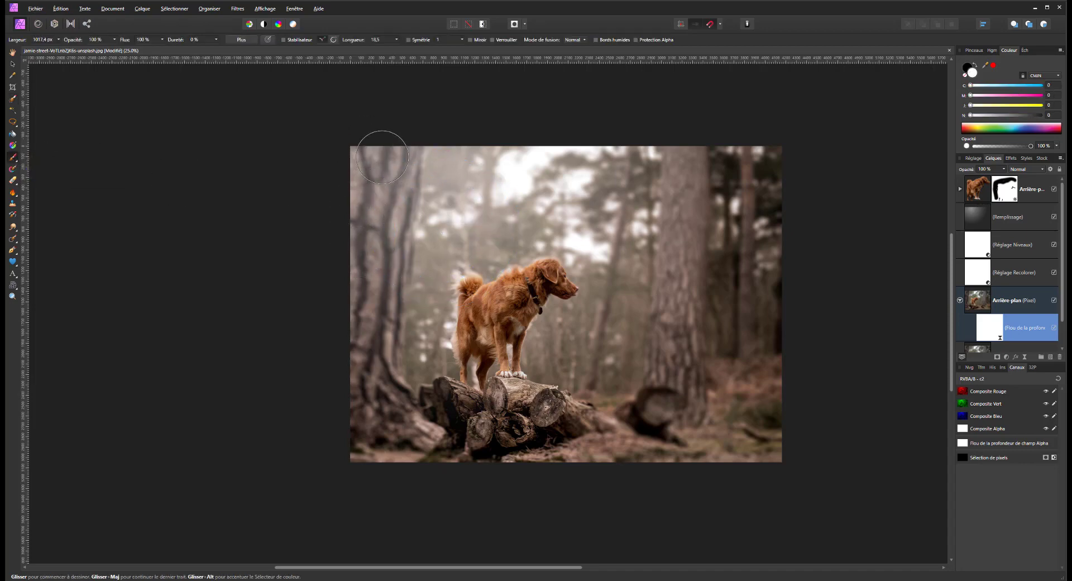
pyautogui.doubleClick(996, 329)
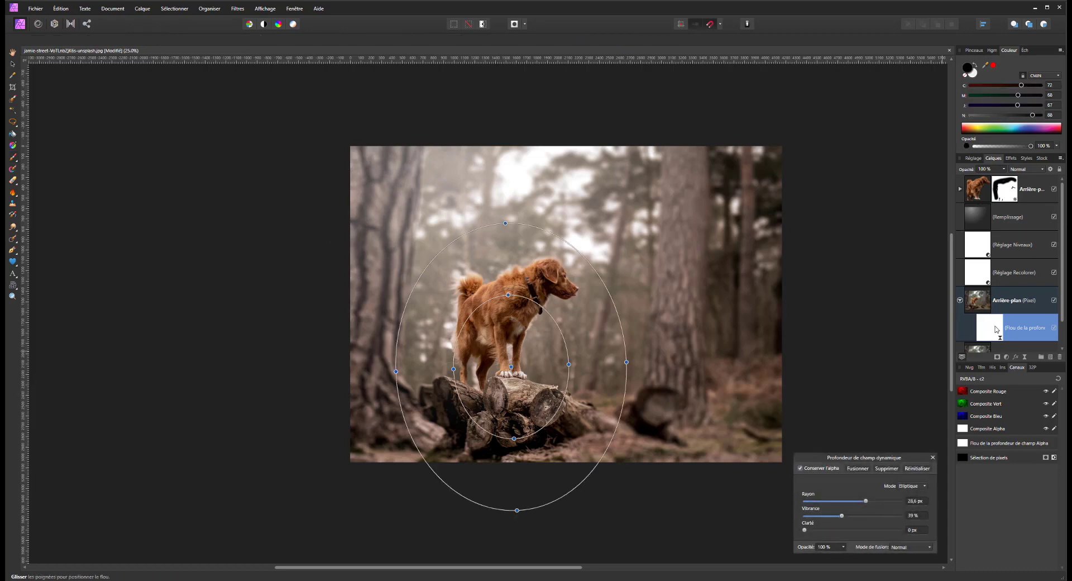
pyautogui.press('b')
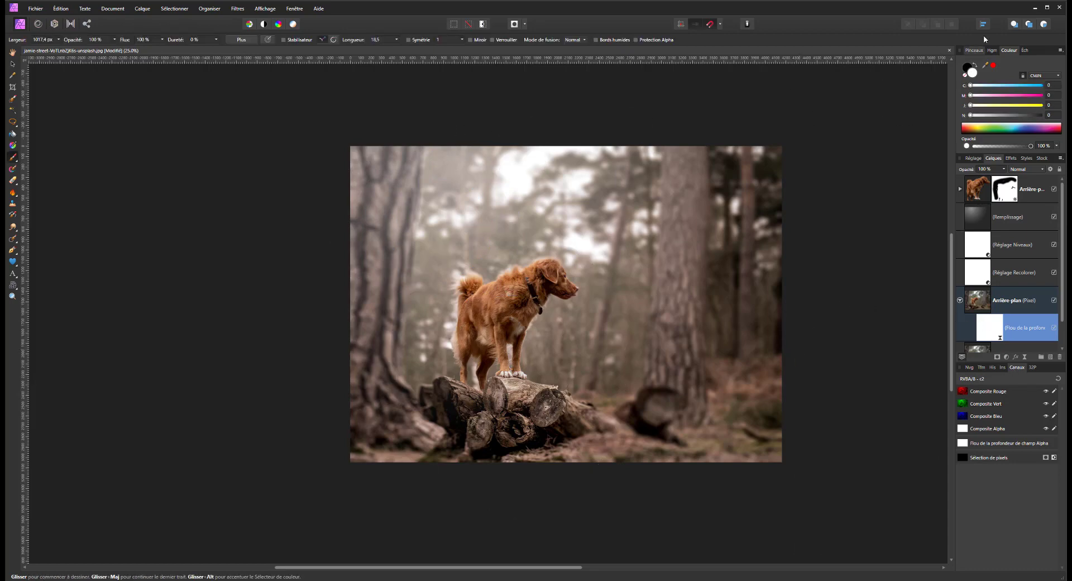
pyautogui.click(967, 67)
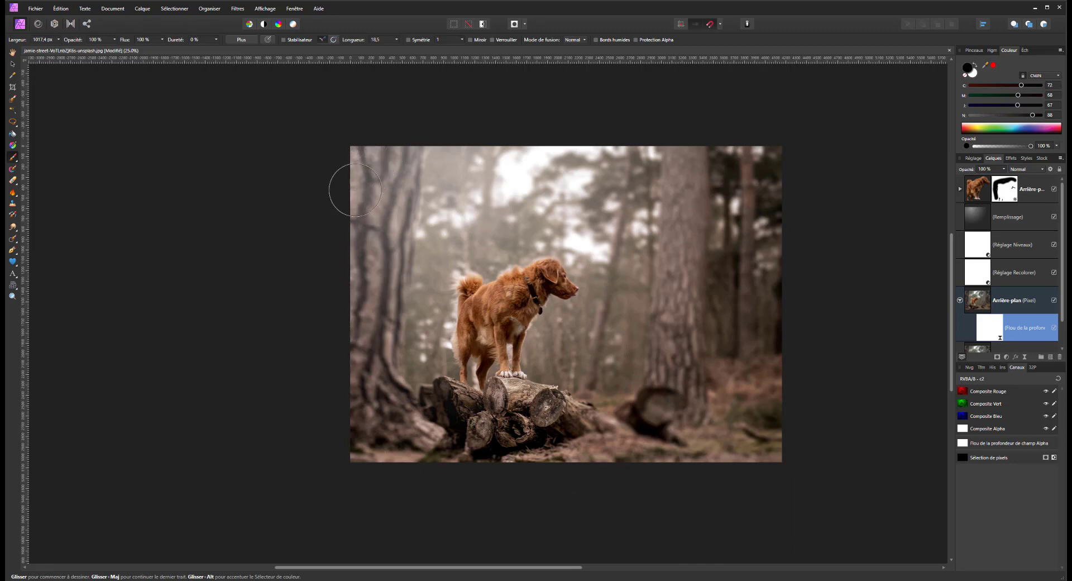
pyautogui.moveTo(355, 190)
pyautogui.mouseDown()
pyautogui.moveTo(393, 140)
pyautogui.moveTo(348, 401)
pyautogui.moveTo(332, 357)
pyautogui.moveTo(367, 182)
pyautogui.moveTo(371, 414)
pyautogui.moveTo(382, 148)
pyautogui.moveTo(356, 420)
pyautogui.moveTo(455, 460)
pyautogui.moveTo(618, 464)
pyautogui.moveTo(363, 440)
pyautogui.moveTo(462, 454)
pyautogui.moveTo(809, 452)
pyautogui.moveTo(631, 469)
pyautogui.moveTo(677, 450)
pyautogui.moveTo(631, 443)
pyautogui.moveTo(664, 427)
pyautogui.moveTo(662, 410)
pyautogui.moveTo(648, 431)
pyautogui.moveTo(748, 434)
pyautogui.mouseUp()
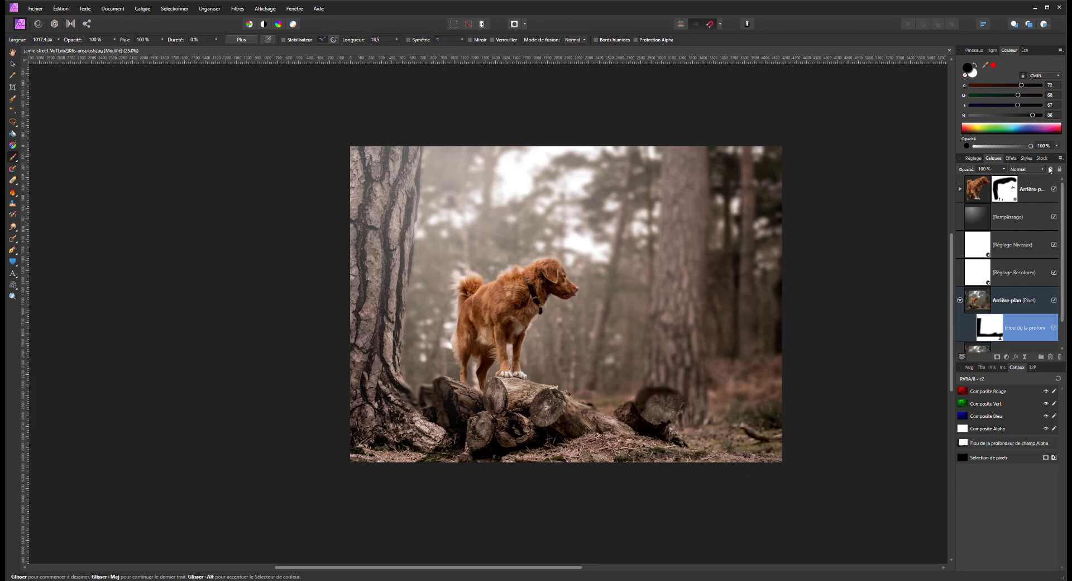
# - Lower the depth of field blur radius, and compare the photo with the filter hidden and shown
pyautogui.click(989, 328)
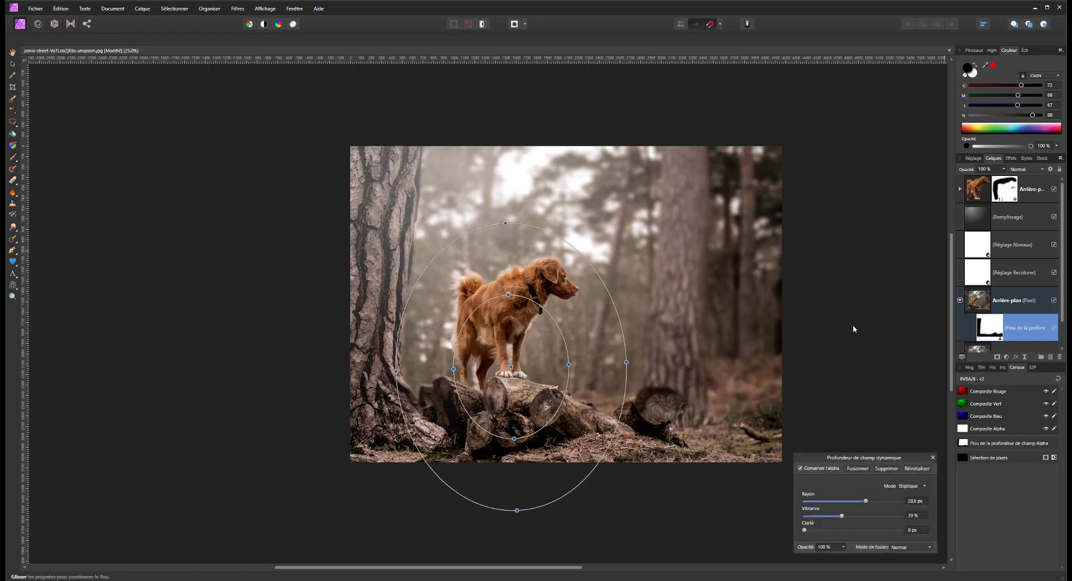
pyautogui.moveTo(865, 501); pyautogui.dragTo(853, 501)
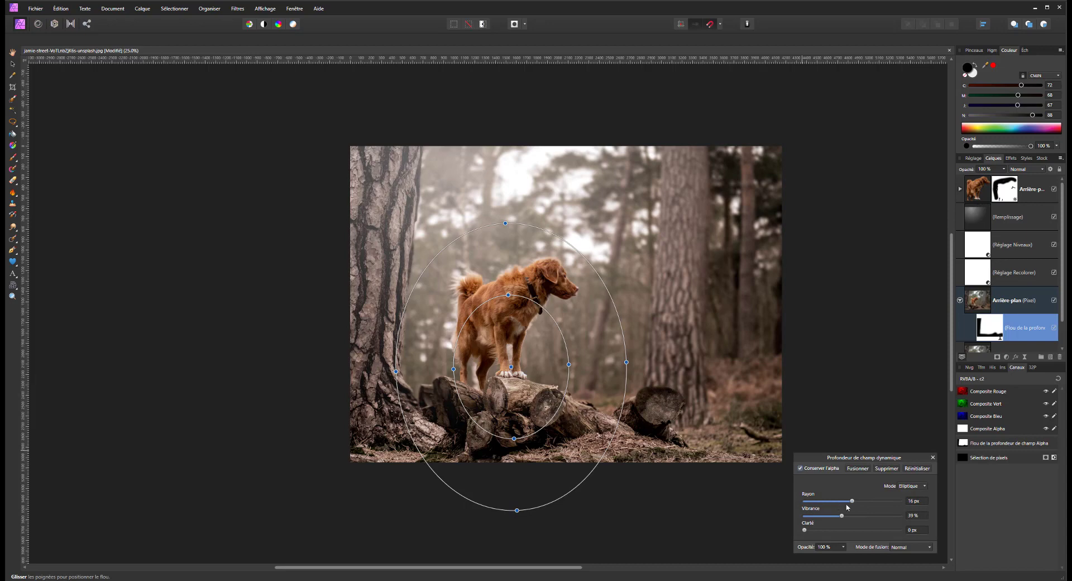
pyautogui.moveTo(852, 501); pyautogui.dragTo(859, 501)
pyautogui.click(1053, 328)
pyautogui.click(1054, 328)
pyautogui.click(1054, 328)
pyautogui.click(1054, 328)
pyautogui.click(1053, 329)
# - Touch up the depth of field filter's mask along the foreground with the soft black brush, ending at about 635 px wide
pyautogui.press('b')
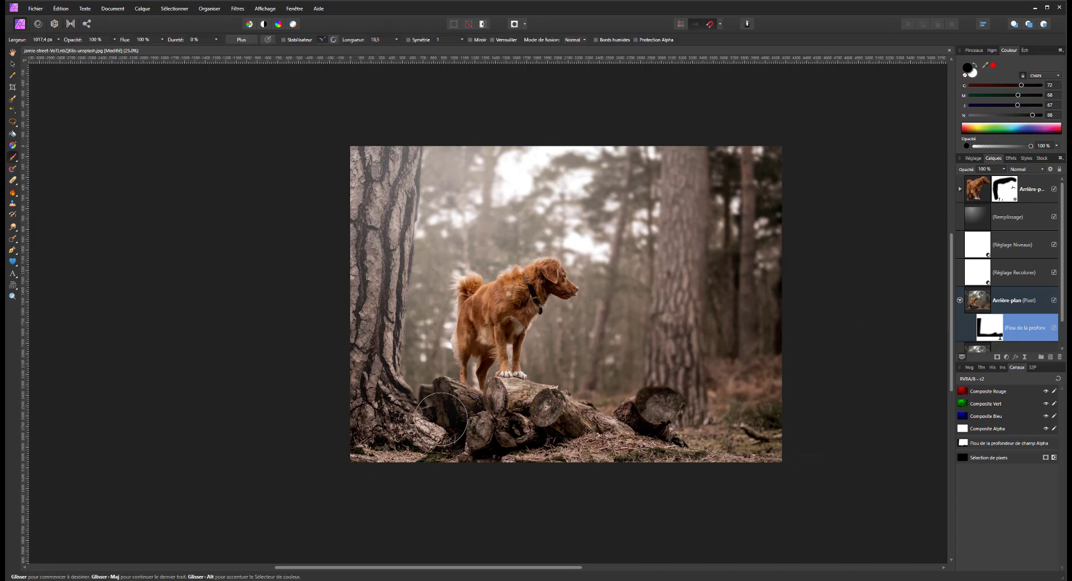
pyautogui.press(']')
pyautogui.press(']')
pyautogui.press(']')
pyautogui.press(']')
pyautogui.press(']')
pyautogui.press(']')
pyautogui.press('[')
pyautogui.press('[')
pyautogui.press('[')
pyautogui.press('[')
pyautogui.press('[')
pyautogui.press('[')
pyautogui.press('[')
pyautogui.press('[')
pyautogui.press('[')
pyautogui.press('[')
# - Mask the haze fill layer by painting black over the large left trunk with an 844.6 px brush, and compare the haze off and on
pyautogui.click(980, 211)
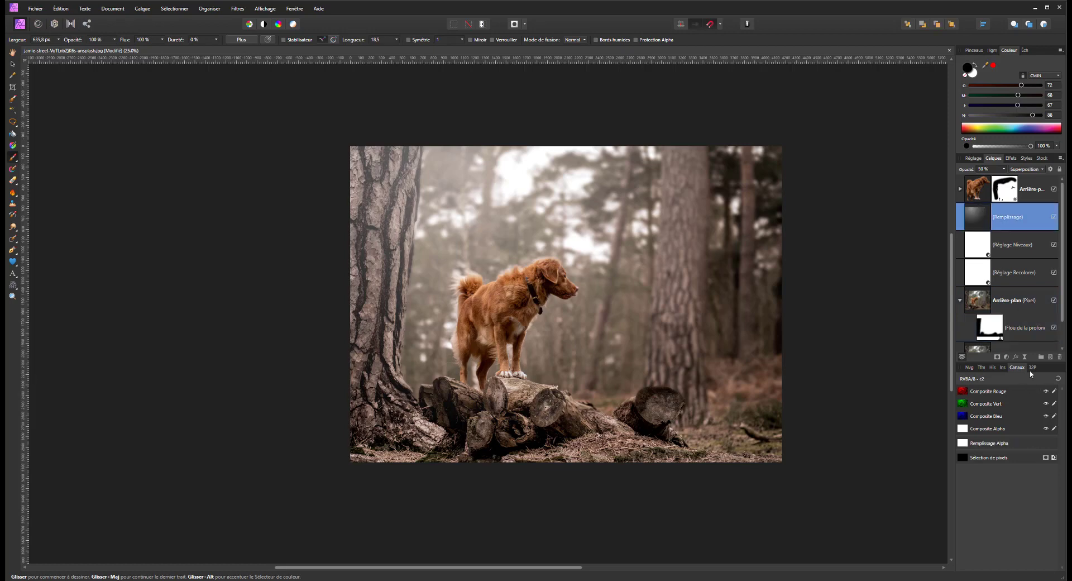
pyautogui.click(997, 357)
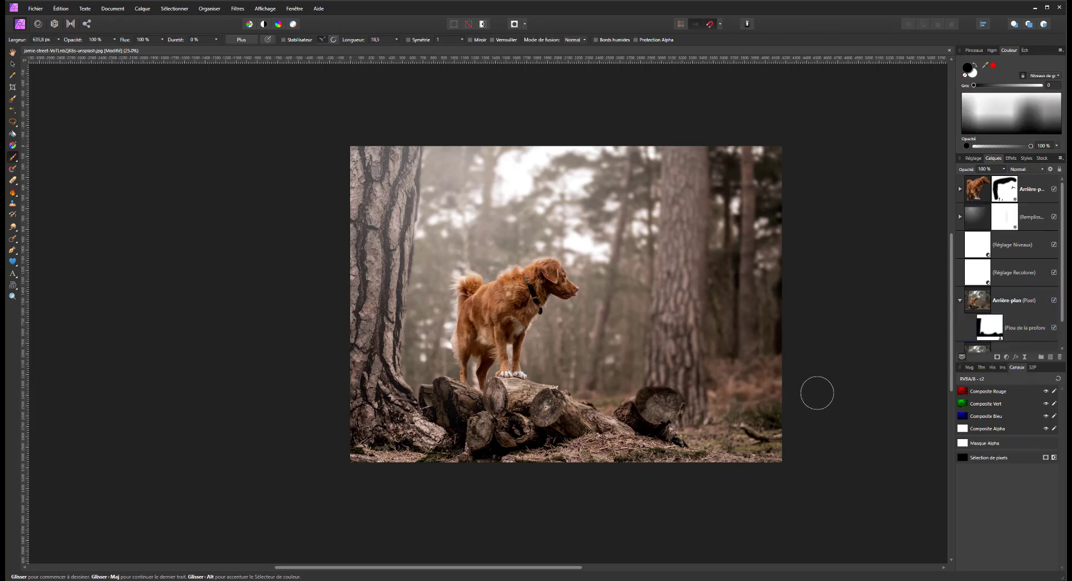
pyautogui.moveTo(404, 157)
pyautogui.mouseDown()
pyautogui.moveTo(369, 301)
pyautogui.moveTo(370, 129)
pyautogui.moveTo(381, 152)
pyautogui.moveTo(365, 406)
pyautogui.moveTo(369, 117)
pyautogui.moveTo(357, 390)
pyautogui.moveTo(359, 225)
pyautogui.moveTo(376, 121)
pyautogui.moveTo(400, 122)
pyautogui.moveTo(365, 411)
pyautogui.moveTo(402, 142)
pyautogui.moveTo(382, 455)
pyautogui.moveTo(437, 466)
pyautogui.mouseUp()
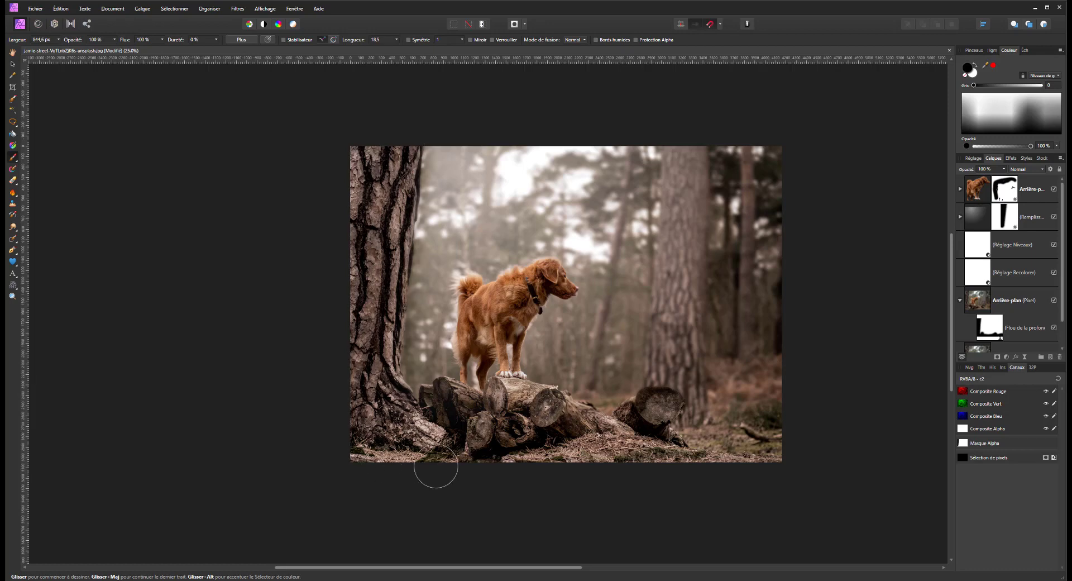
pyautogui.click(1055, 216)
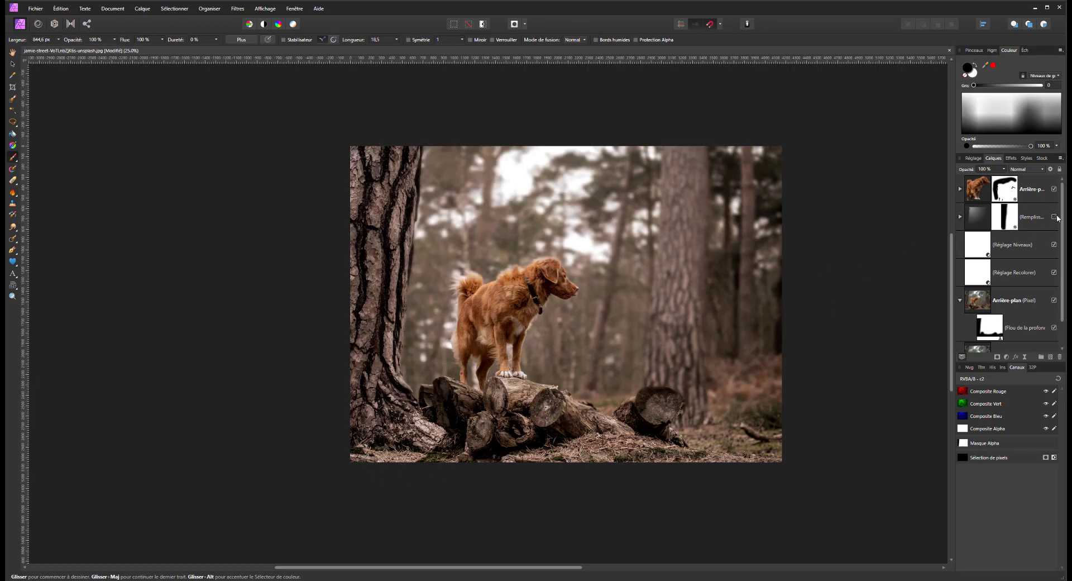
pyautogui.click(1055, 216)
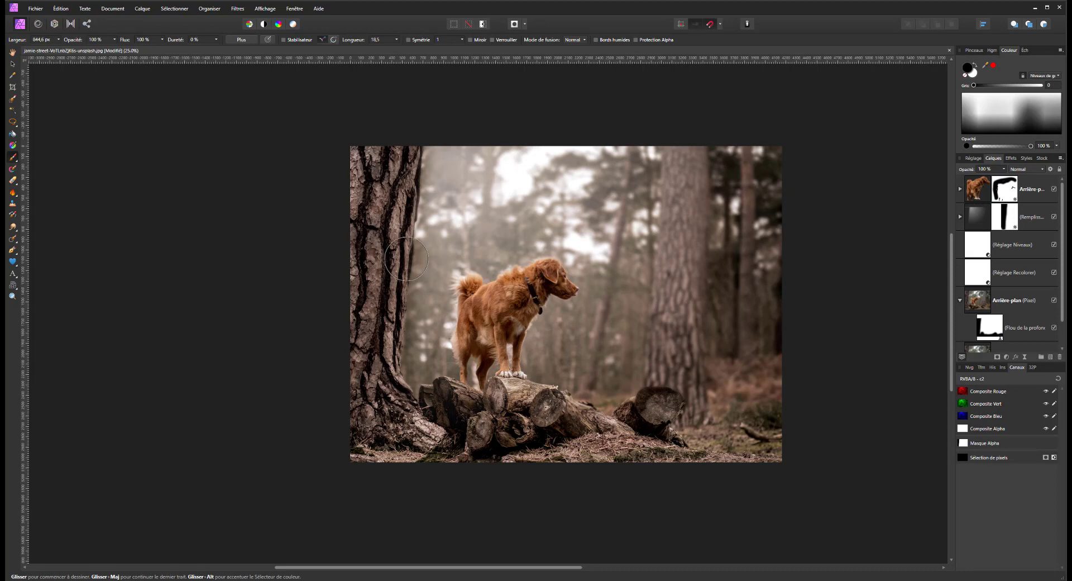
# - Group all layers from the dog cutout down to the blurred background copy, leaving out the locked original
pyautogui.hotkey('ctrl', '-')
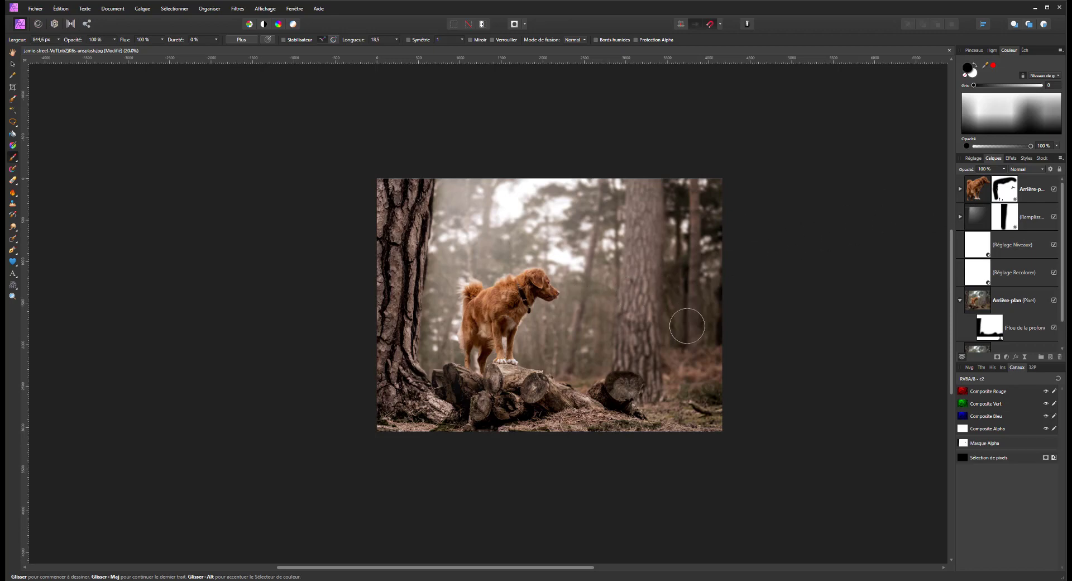
pyautogui.click(1034, 195)
pyautogui.keyDown('shift'); pyautogui.click(1011, 296); pyautogui.keyUp('shift')
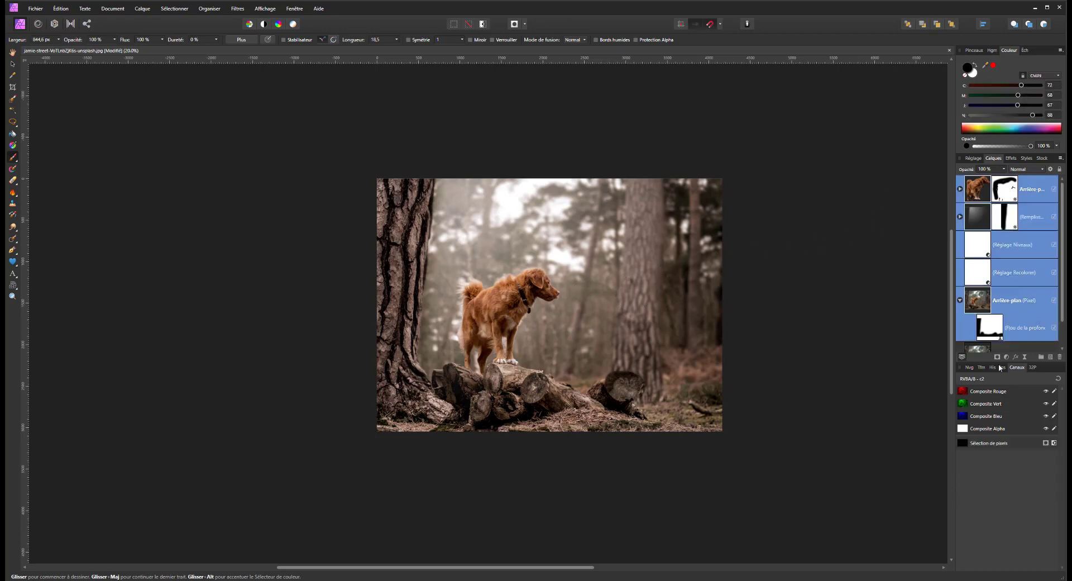
pyautogui.click(1012, 308)
pyautogui.keyDown('shift'); pyautogui.click(1034, 189); pyautogui.keyUp('shift')
pyautogui.hotkey('ctrl', 'g')
# - Compare the retouched photo with the original by repeatedly hiding and showing the group
pyautogui.click(1054, 181)
pyautogui.click(1054, 181)
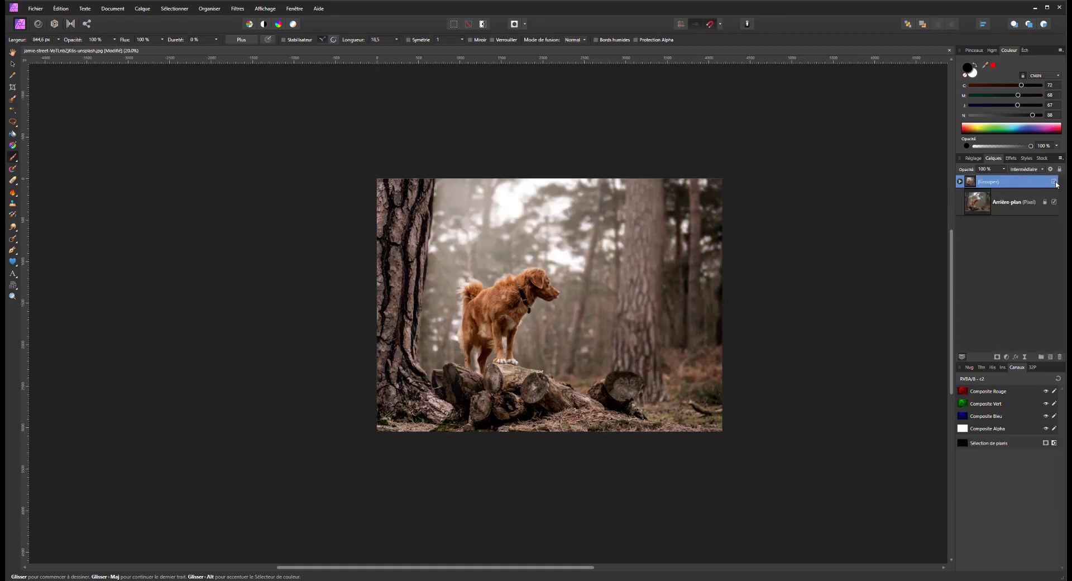
pyautogui.click(1055, 182)
pyautogui.click(1055, 182)
pyautogui.click(1055, 183)
pyautogui.click(1055, 183)
# - Add a selective color adjustment above the group and set the neutrals to cyan -5%, magenta 3%, yellow 7% and black 3%
pyautogui.click(1008, 356)
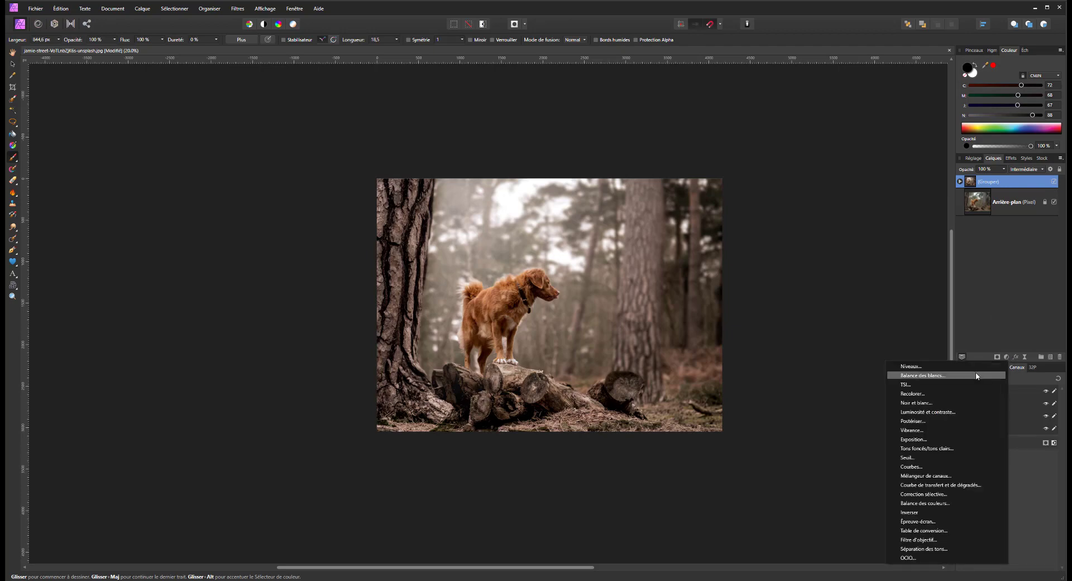
pyautogui.click(937, 494)
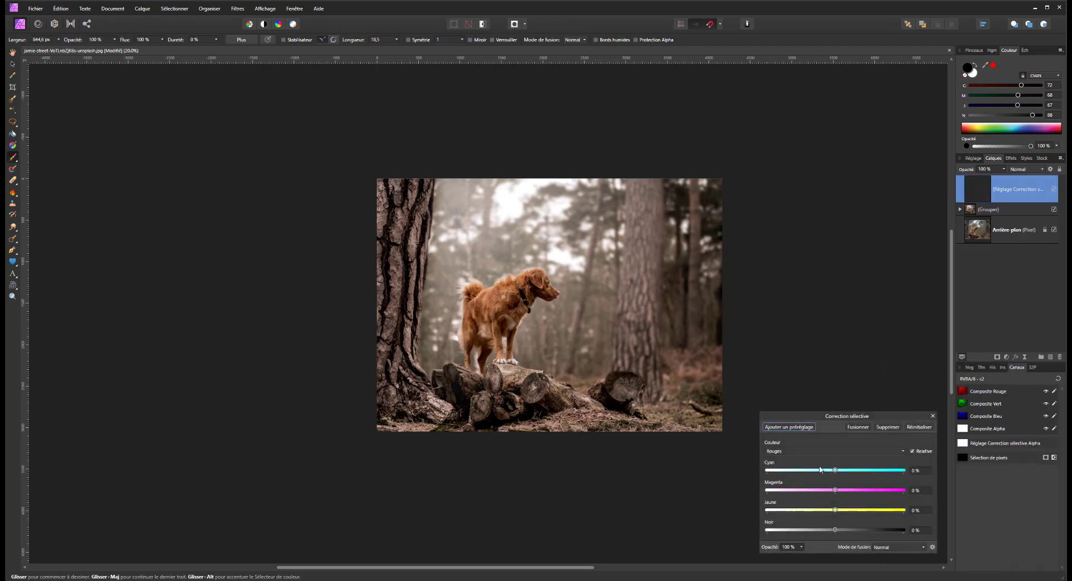
pyautogui.click(793, 450)
pyautogui.click(776, 528)
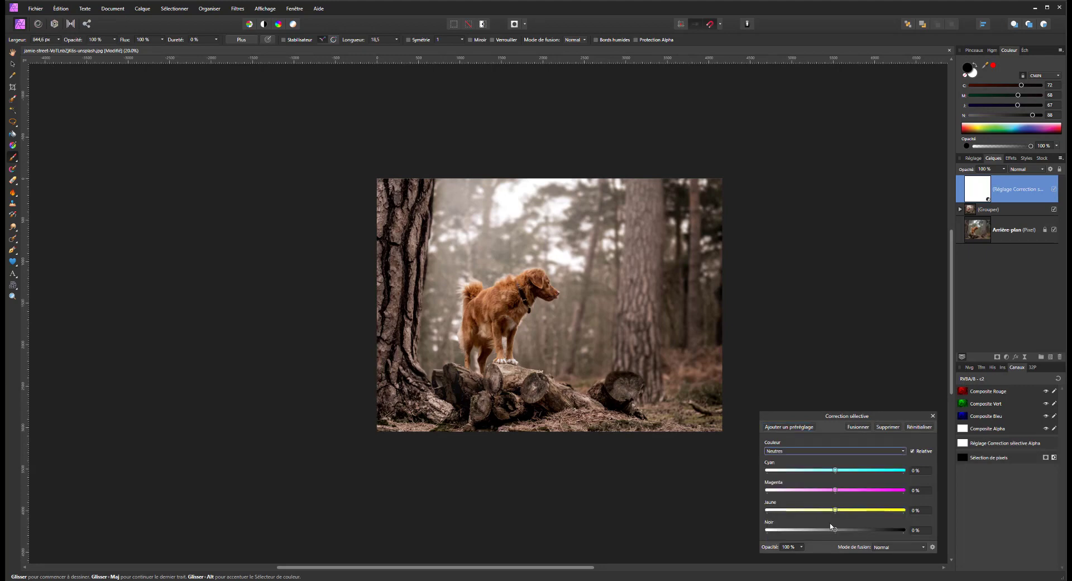
pyautogui.moveTo(835, 529); pyautogui.dragTo(838, 530)
pyautogui.moveTo(836, 470); pyautogui.dragTo(834, 471)
pyautogui.moveTo(837, 491); pyautogui.dragTo(840, 510)
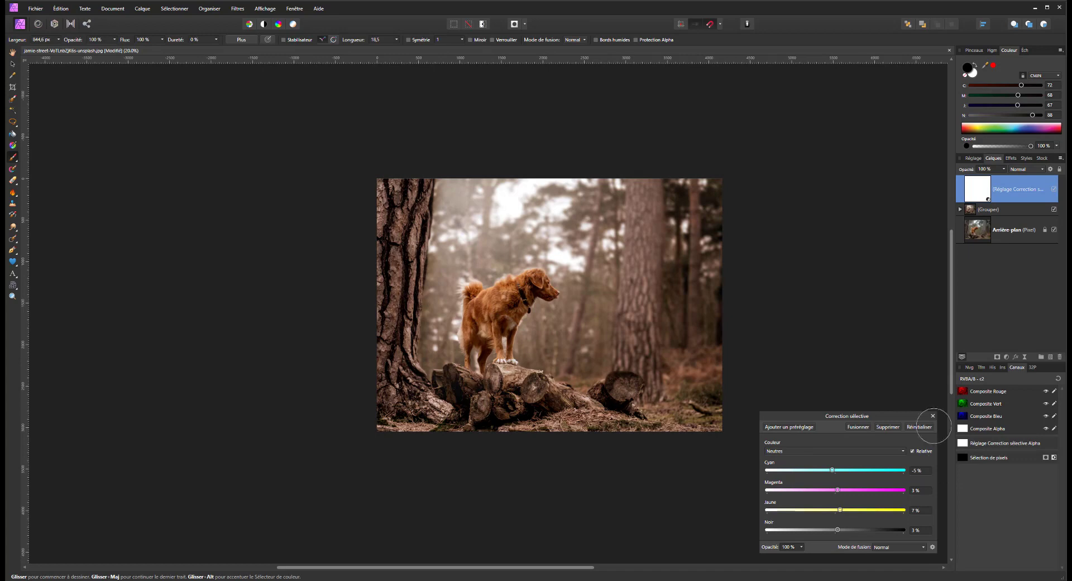
pyautogui.moveTo(832, 470)
pyautogui.mouseDown()
pyautogui.moveTo(809, 470)
pyautogui.moveTo(867, 470)
pyautogui.moveTo(833, 471)
pyautogui.mouseUp()
pyautogui.moveTo(837, 513); pyautogui.dragTo(859, 519)
# - Add a levels adjustment above the selective color layer with black level 2%, white level 94% and gamma 0.944
pyautogui.click(1006, 357)
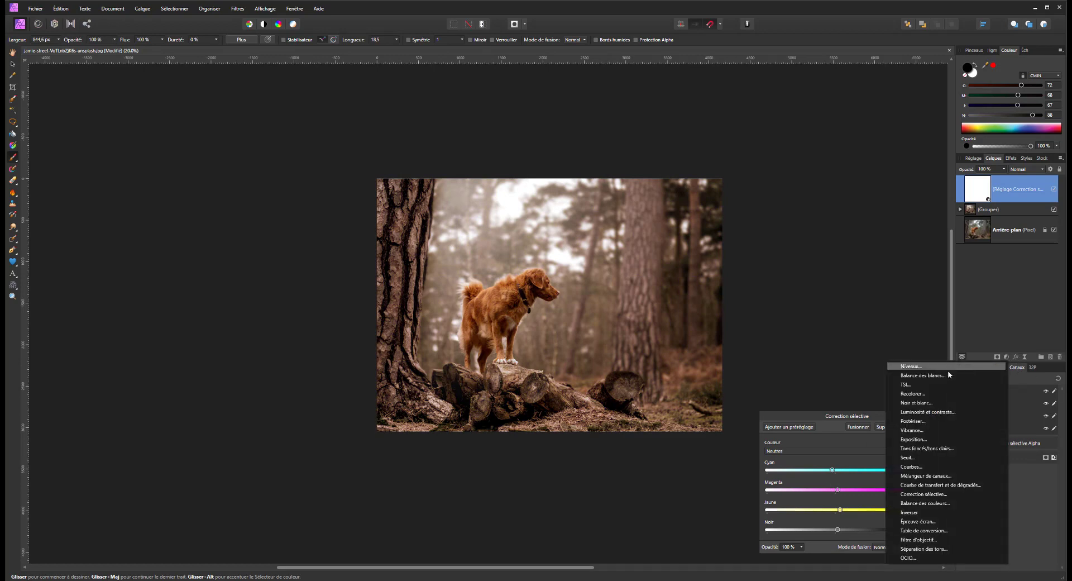
pyautogui.click(909, 368)
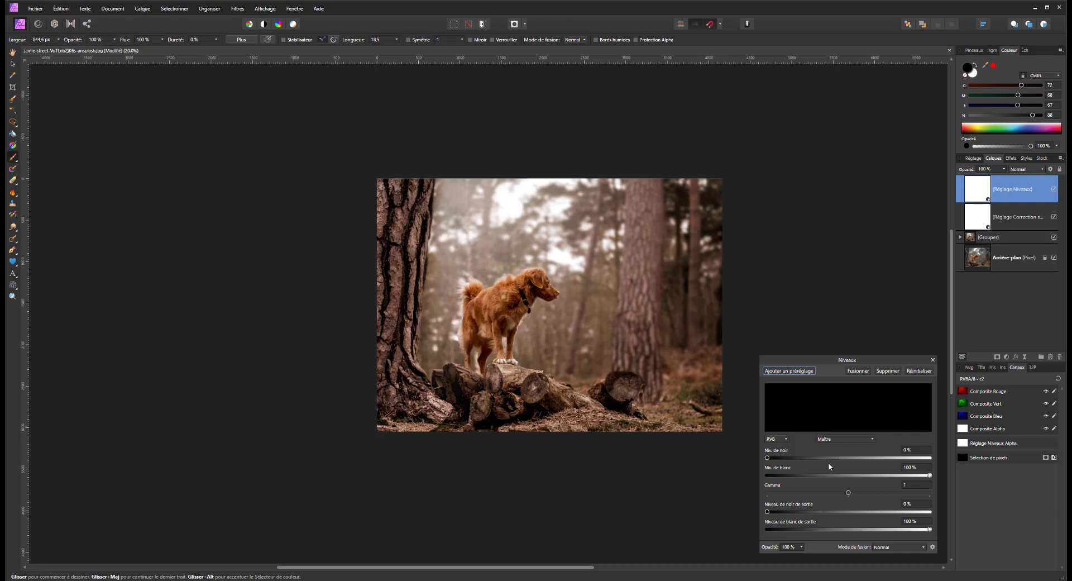
pyautogui.moveTo(767, 458); pyautogui.dragTo(771, 461)
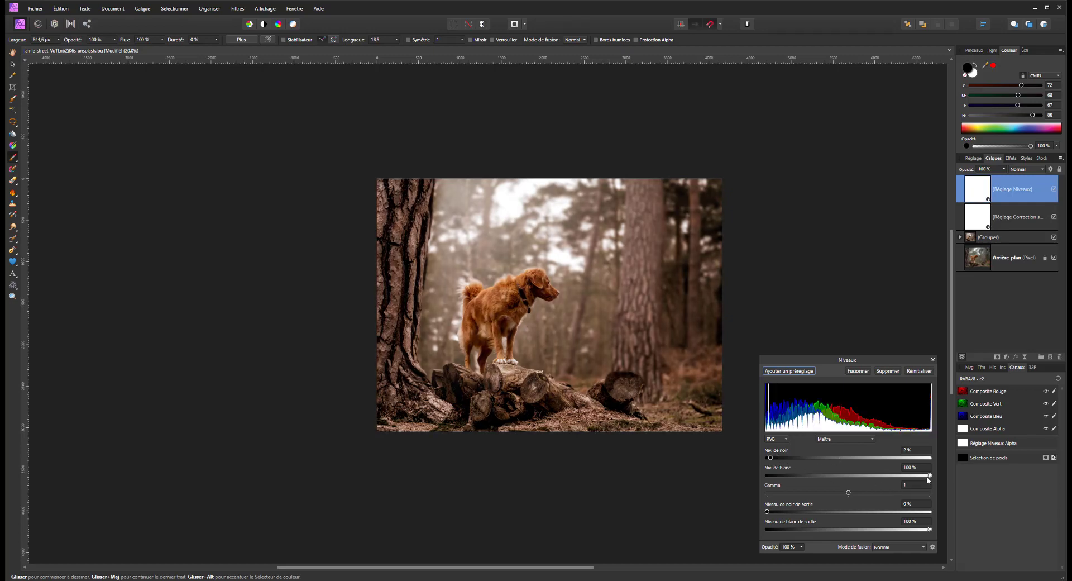
pyautogui.moveTo(929, 479); pyautogui.dragTo(916, 479)
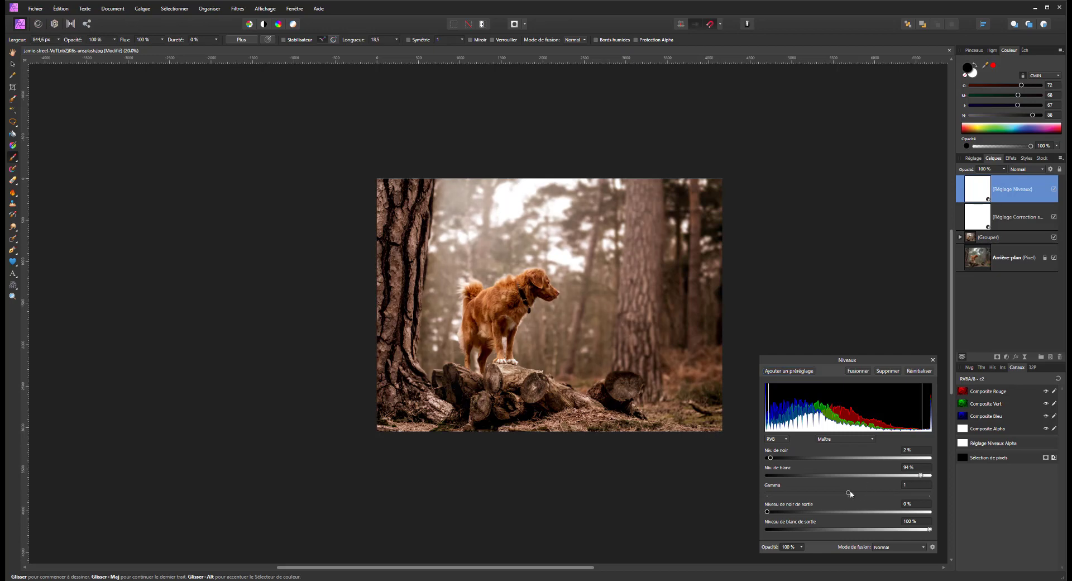
pyautogui.moveTo(850, 494); pyautogui.dragTo(845, 495)
# - Compare the photo with the levels adjustment off and on, and examine the result up close with the Move tool active
pyautogui.click(1055, 190)
pyautogui.click(1055, 190)
pyautogui.click(12, 64)
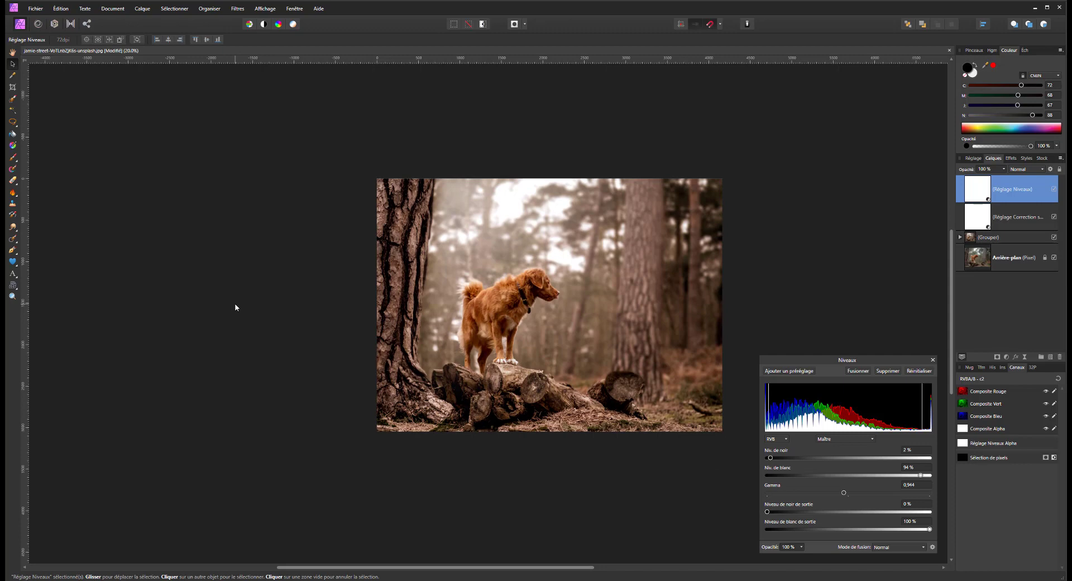
pyautogui.hotkey('ctrl', '+')
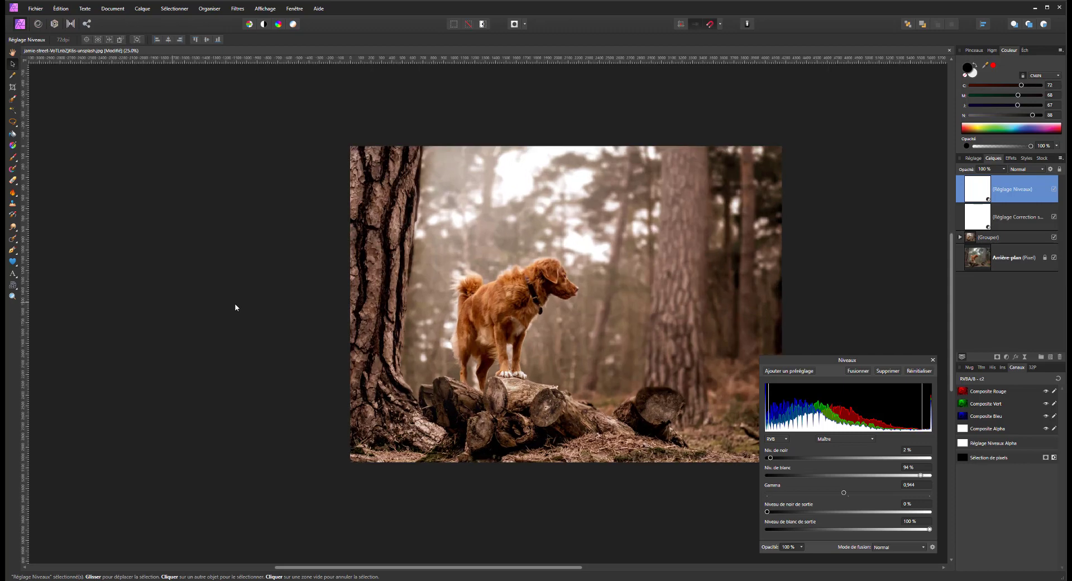